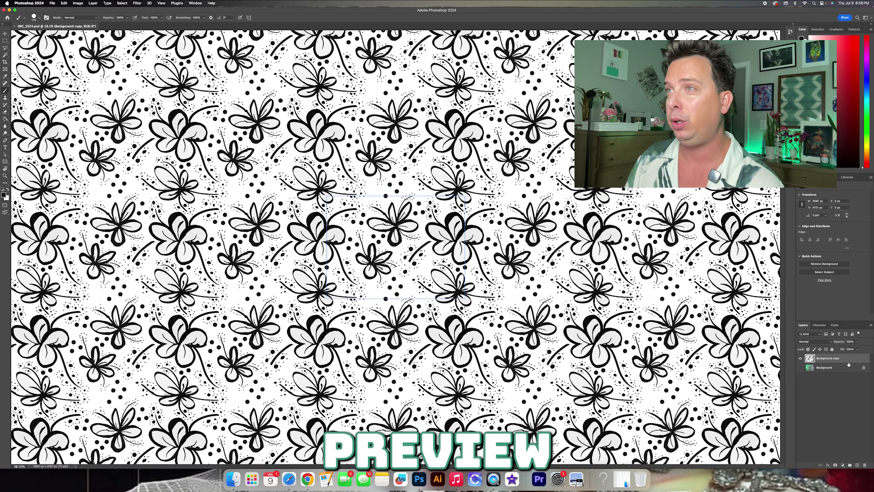
# Turn Pattern Preview off and back on to compare the single tile with its repeat
pyautogui.click(191, 4)
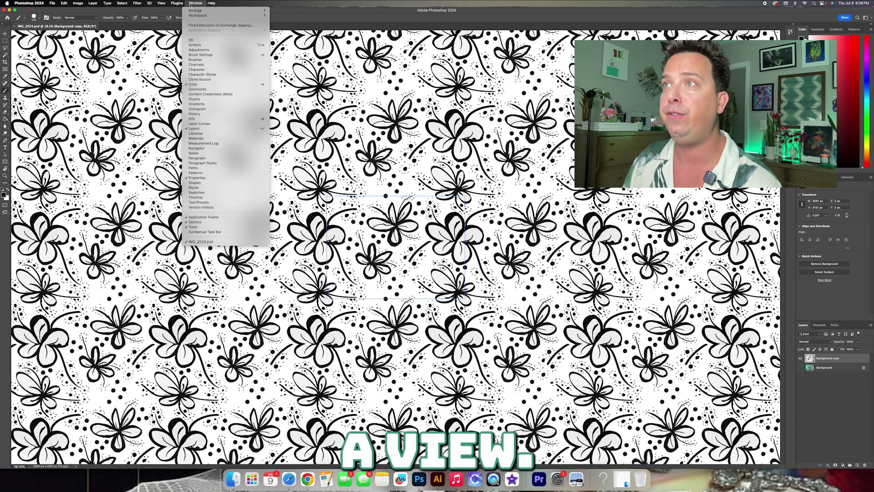
pyautogui.moveTo(161, 3)
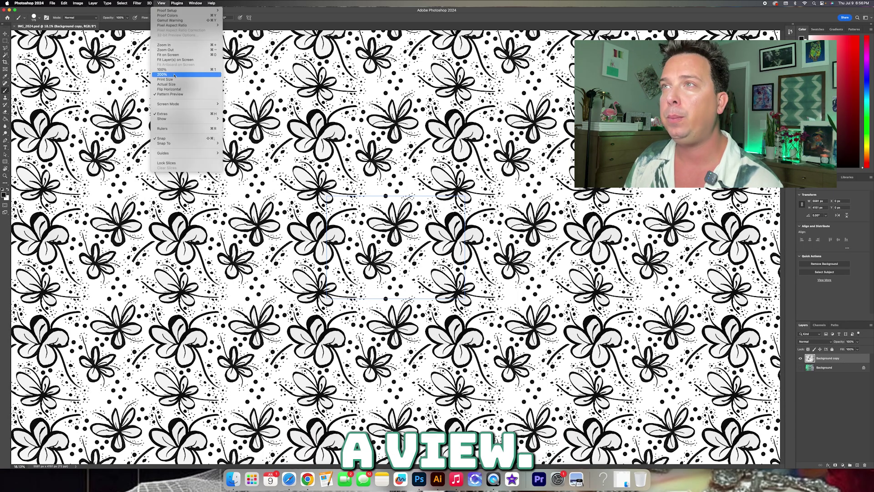
pyautogui.click(174, 94)
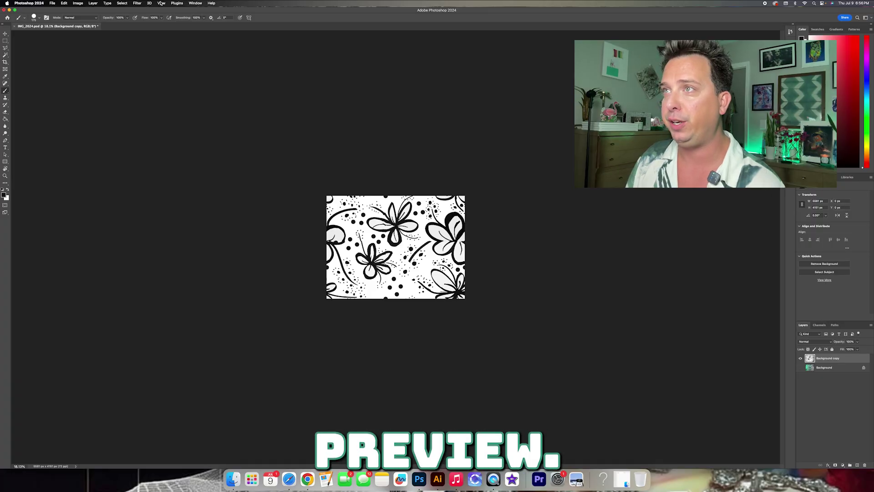
pyautogui.click(162, 4)
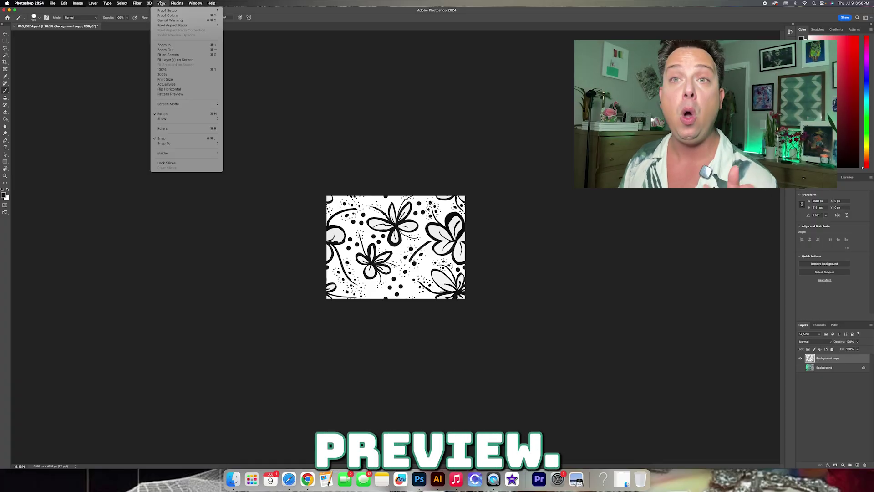
pyautogui.click(172, 94)
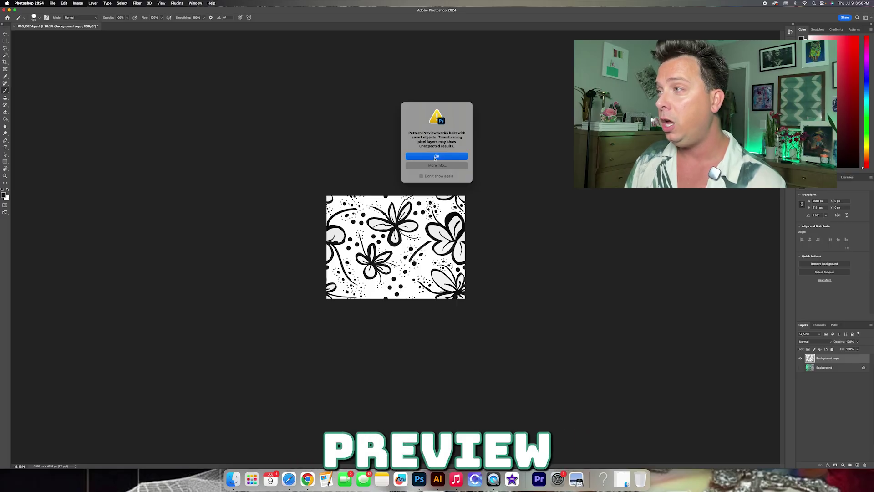
pyautogui.click(435, 157)
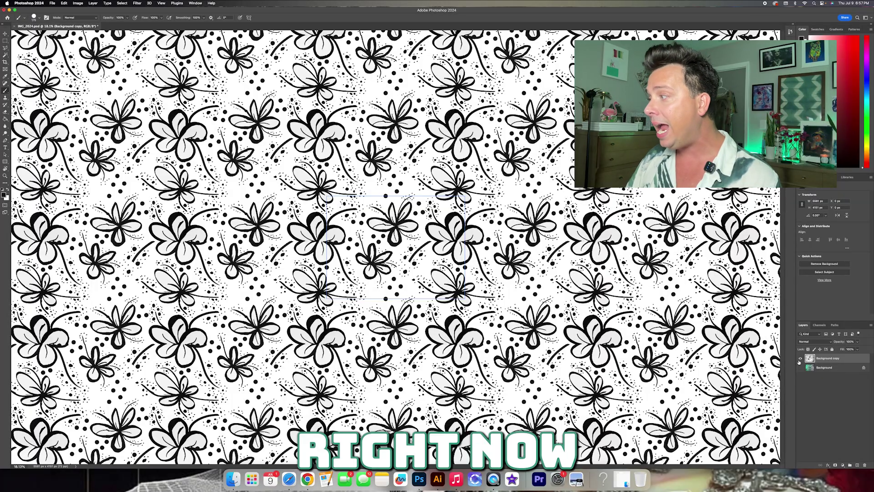
# Duplicate the Background copy layer and keep the original copy beneath it hidden
pyautogui.click(800, 360)
pyautogui.click(800, 360)
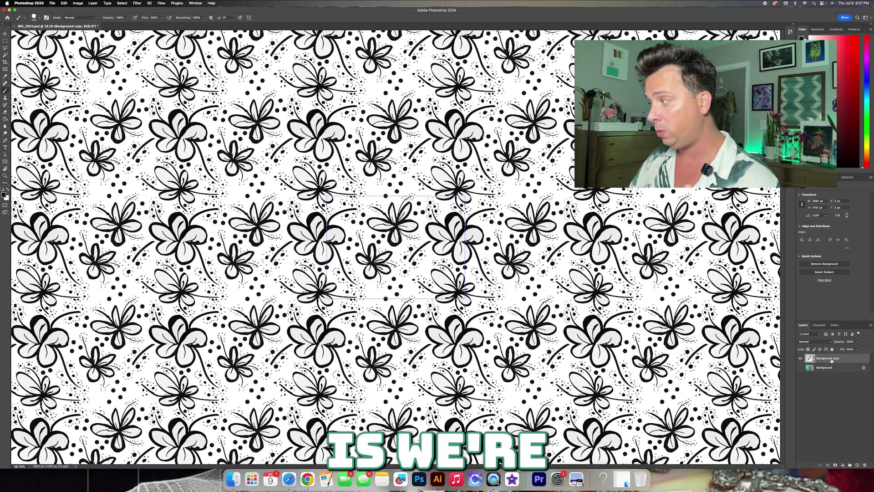
pyautogui.moveTo(832, 361); pyautogui.dragTo(858, 464)
pyautogui.click(801, 367)
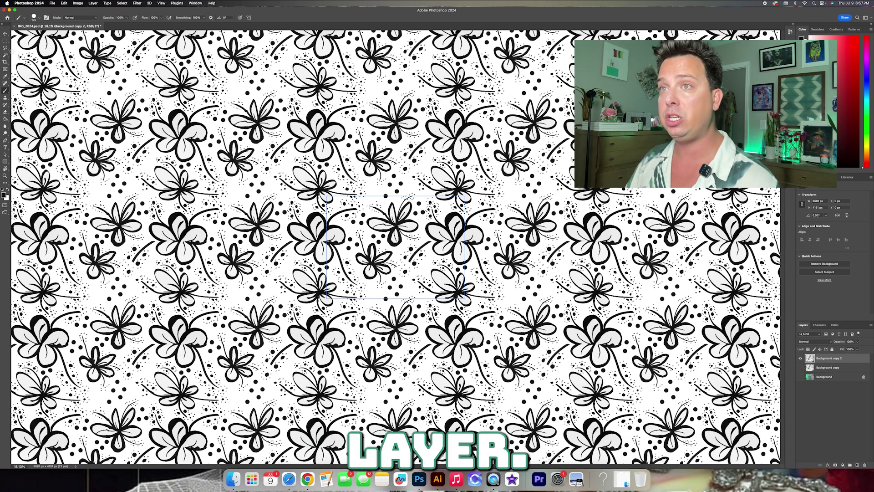
# Select the white background around the flowers with the Magic Wand tool and delete it from the duplicated layer
pyautogui.click(7, 55)
pyautogui.rightClick(6, 55)
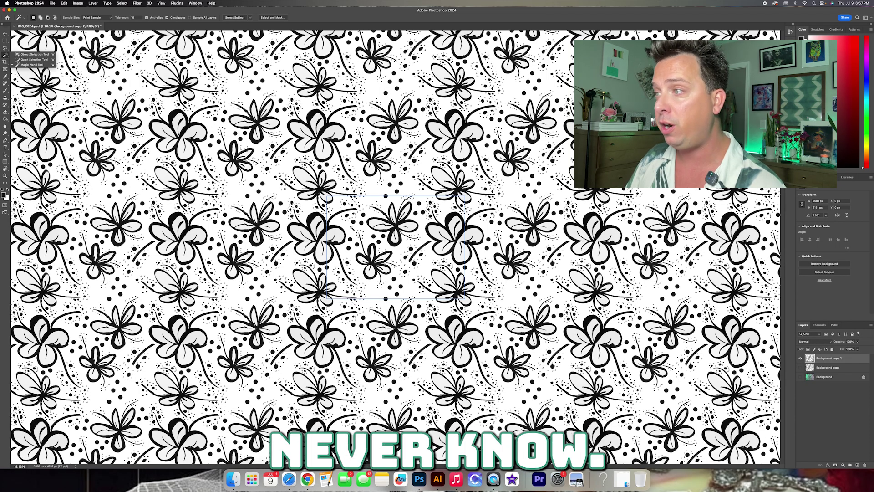
pyautogui.click(360, 231)
pyautogui.rightClick(354, 229)
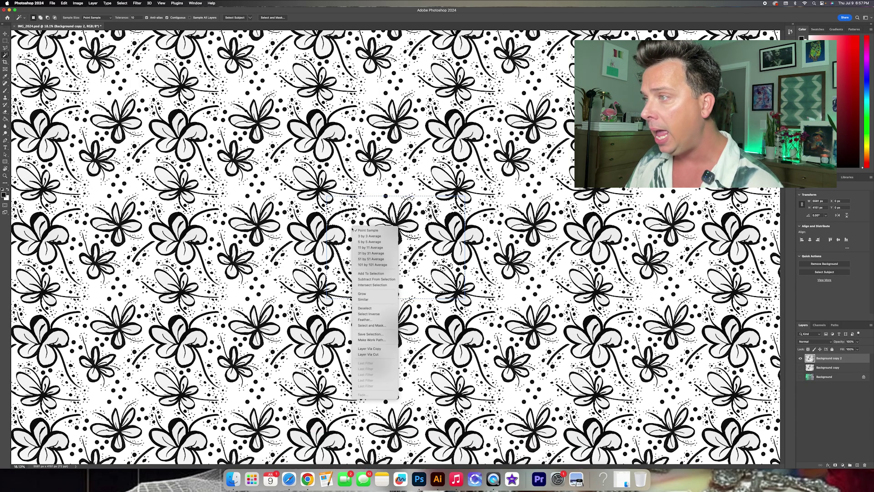
pyautogui.press('Escape')
pyautogui.rightClick(8, 56)
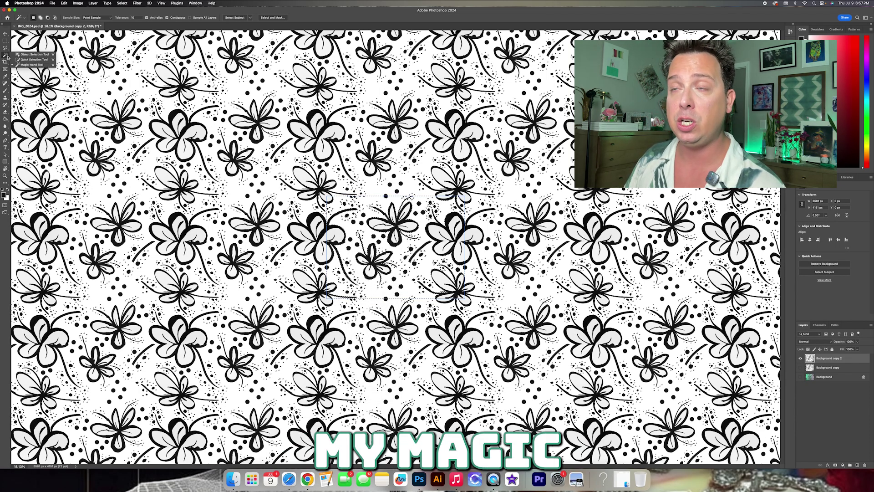
pyautogui.click(31, 65)
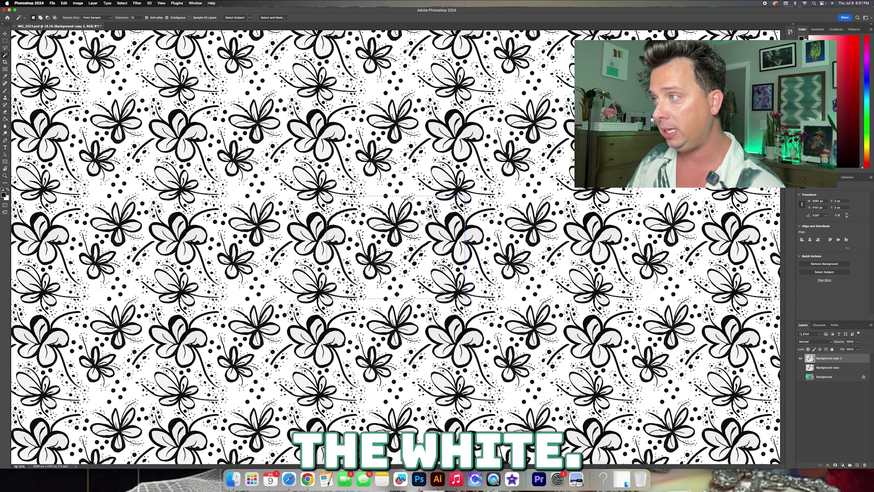
pyautogui.press('Delete')
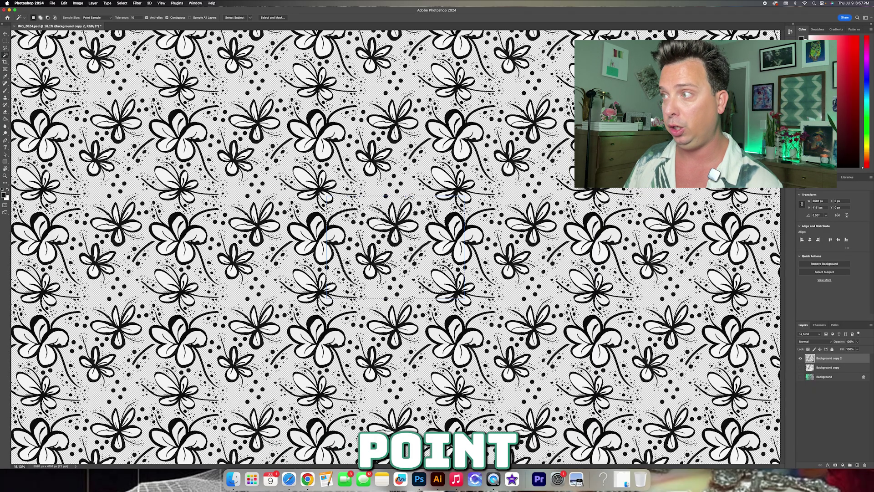
pyautogui.press('super+z')
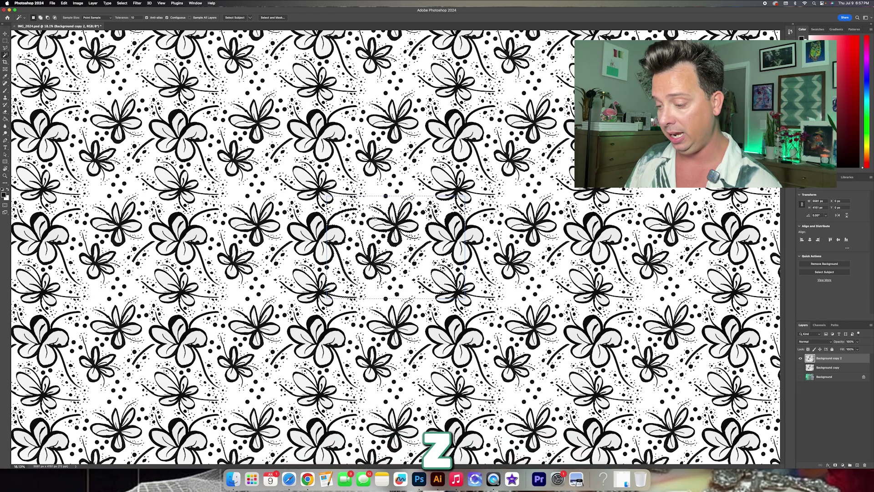
pyautogui.press('Delete')
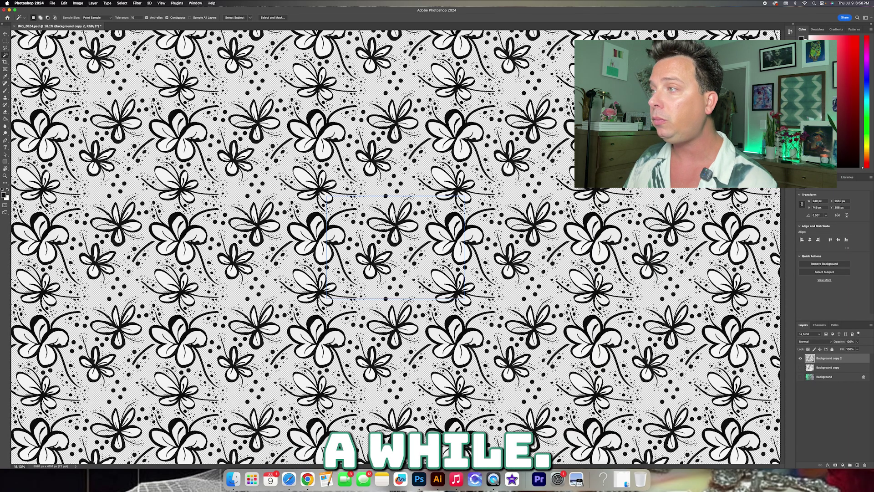
# Extend the petal selection with Similar to all matching fill areas and delete them, leaving only the black linework
pyautogui.rightClick(393, 213)
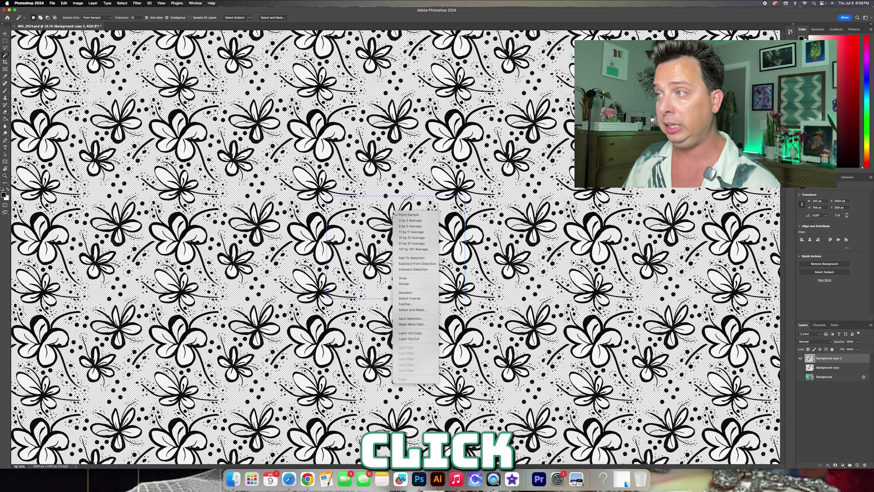
pyautogui.click(408, 284)
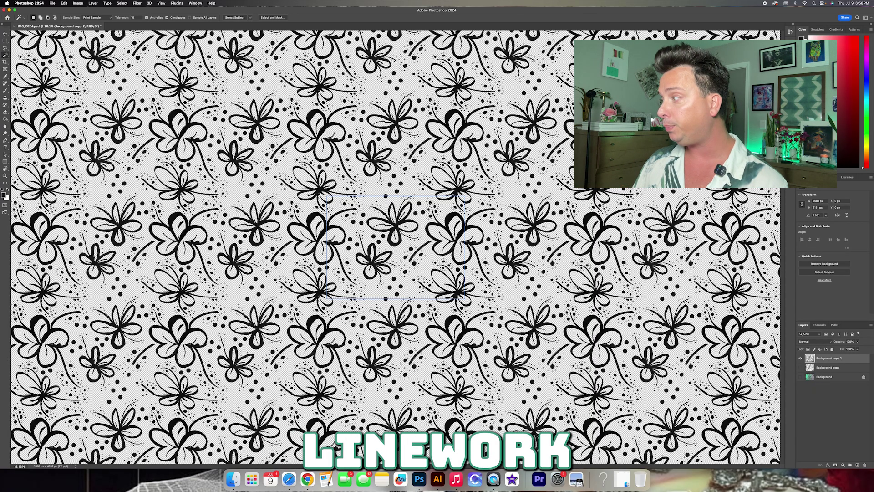
# Add a new layer beneath the linework and fill it with white using the Paint Bucket tool
pyautogui.click(827, 367)
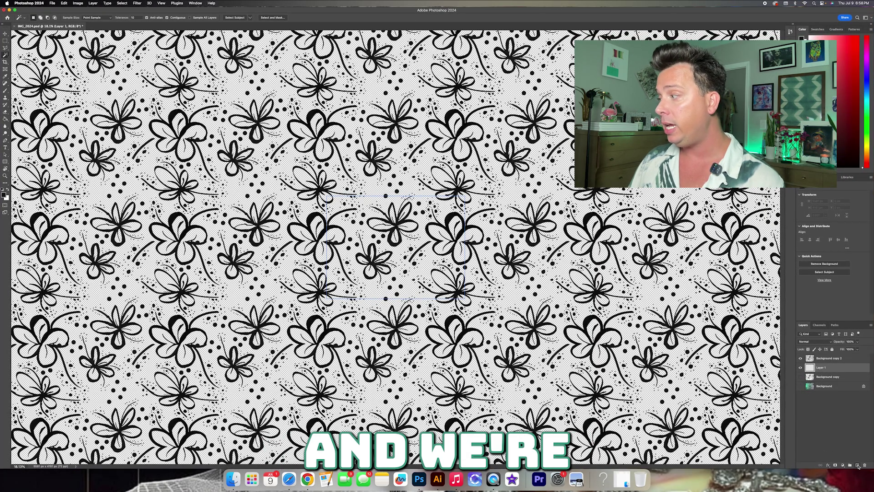
pyautogui.click(858, 465)
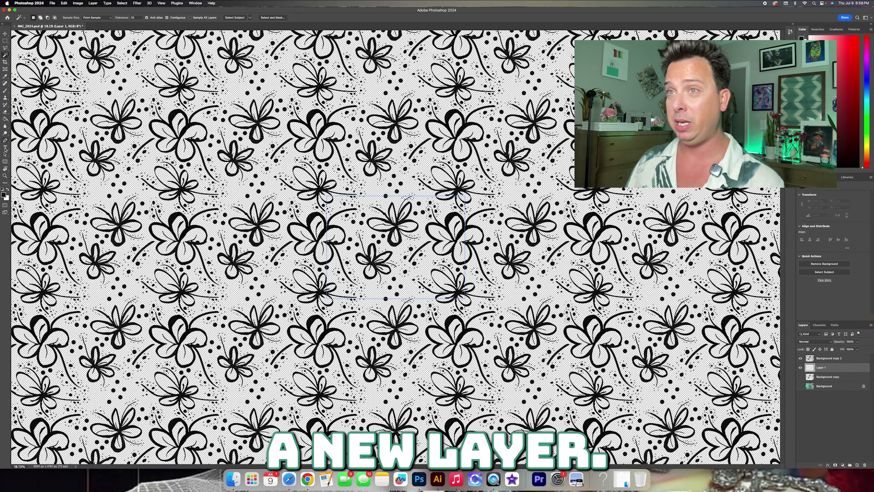
pyautogui.click(8, 190)
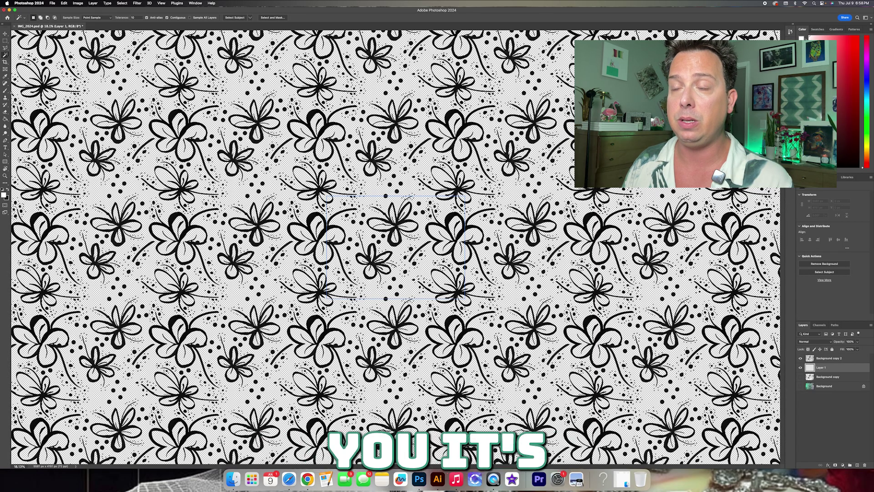
pyautogui.click(5, 120)
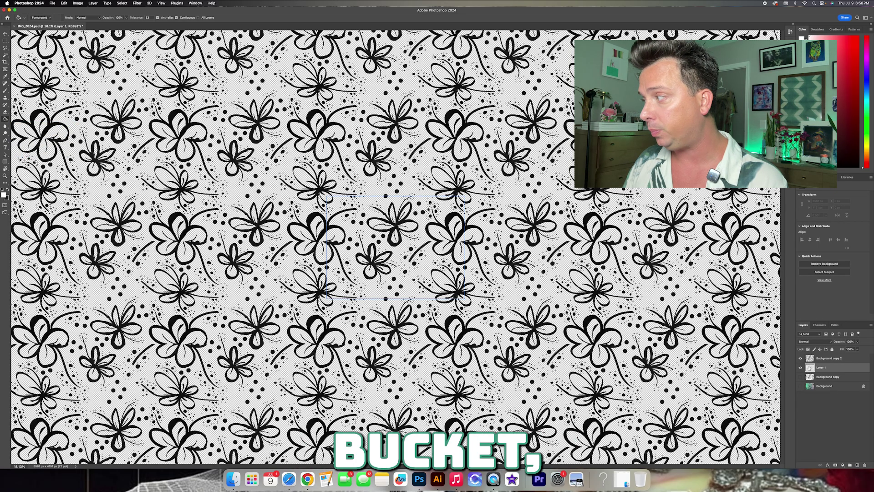
pyautogui.click(358, 235)
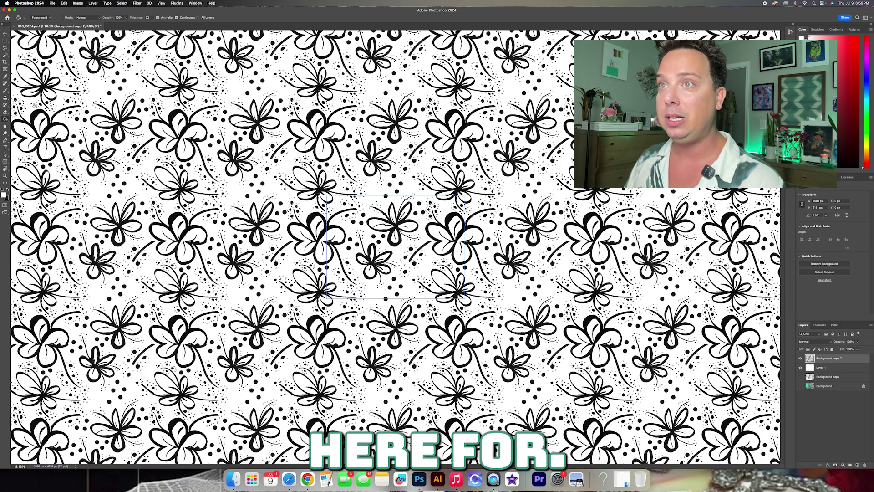
# Choose the Brush tool and set the foreground color to magenta, RGB 255, 0, 204
pyautogui.click(6, 90)
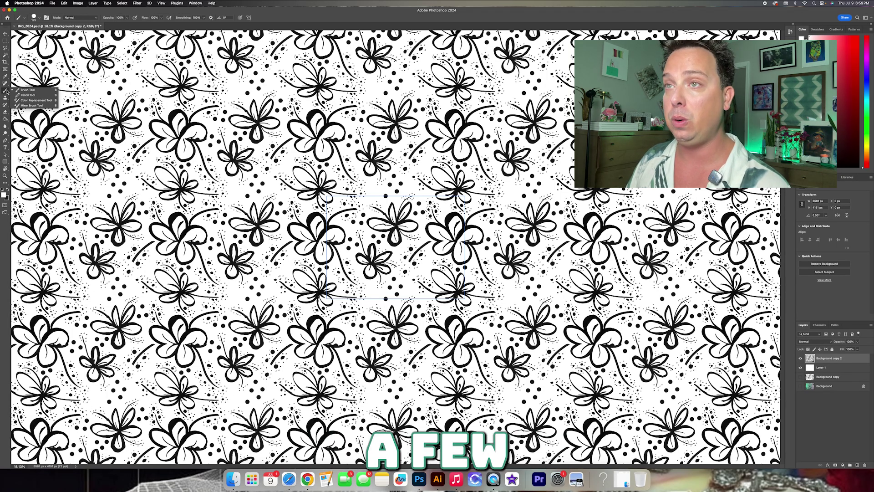
pyautogui.click(34, 91)
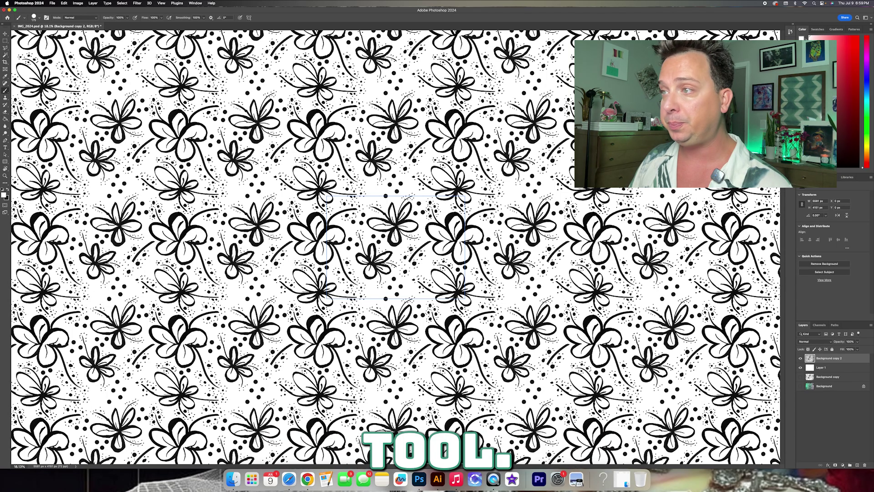
pyautogui.click(5, 194)
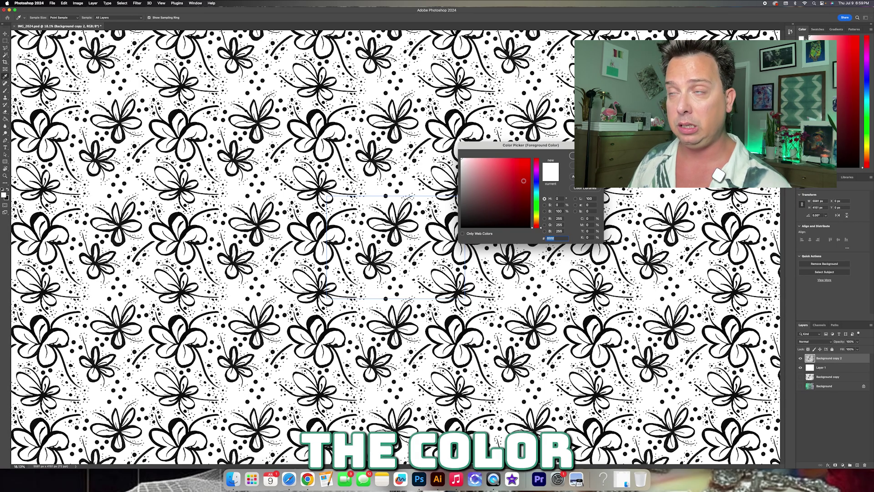
pyautogui.click(538, 170)
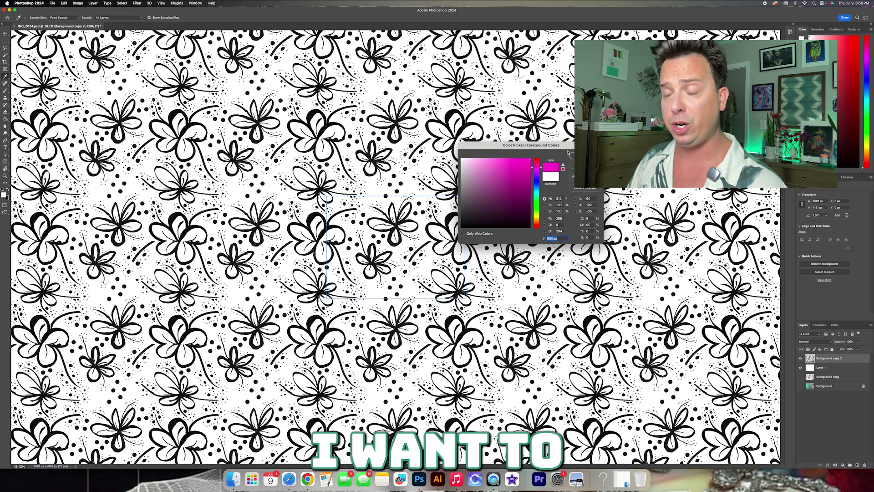
pyautogui.press('Return')
pyautogui.press('b')
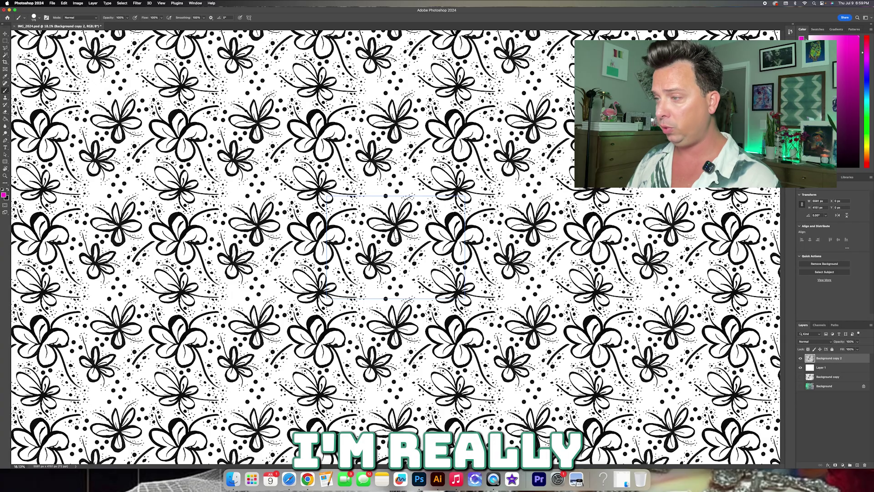
# Create a new empty layer between the white fill layer and the linework layer
pyautogui.scroll(-3, 397, 247)
pyautogui.scroll(8, 394, 239)
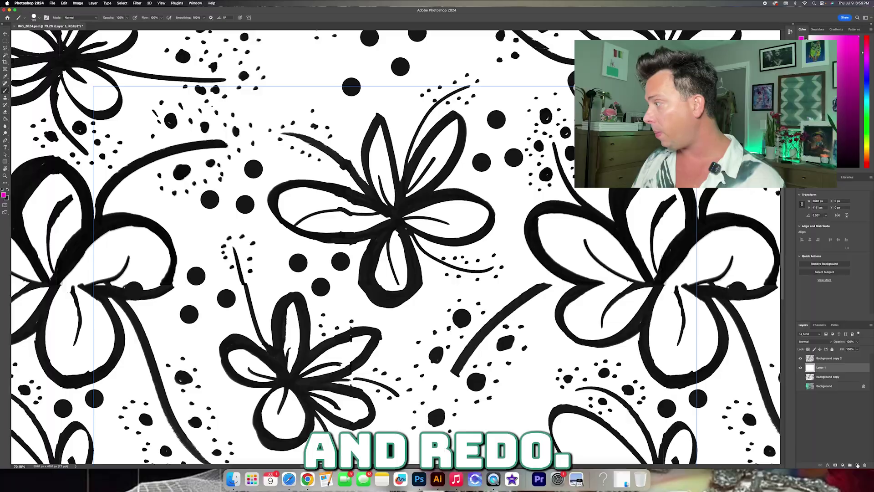
pyautogui.click(858, 465)
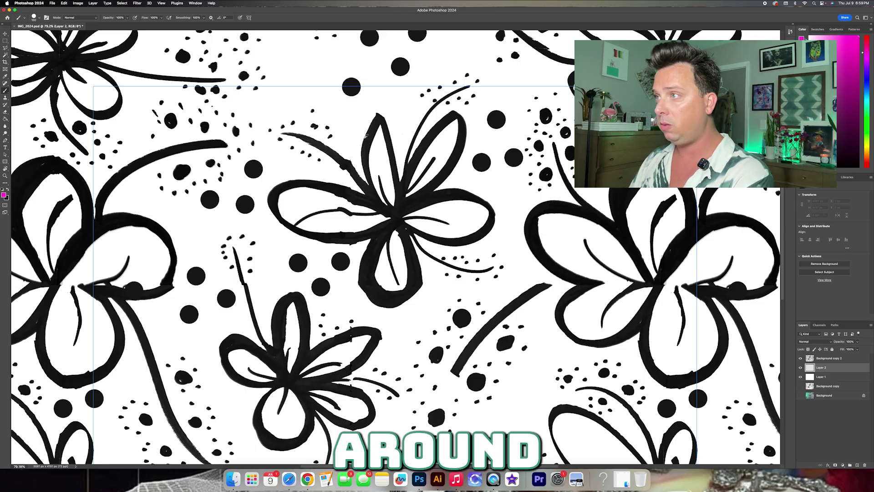
# Paint a magenta outline around the two upper petals and the right petal of the tile's upper central flower
pyautogui.moveTo(358, 142); pyautogui.dragTo(362, 193)
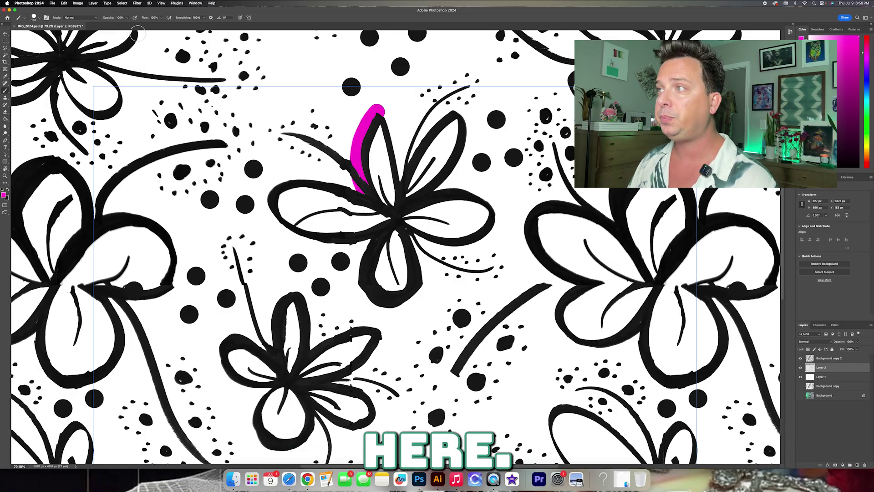
pyautogui.click(38, 18)
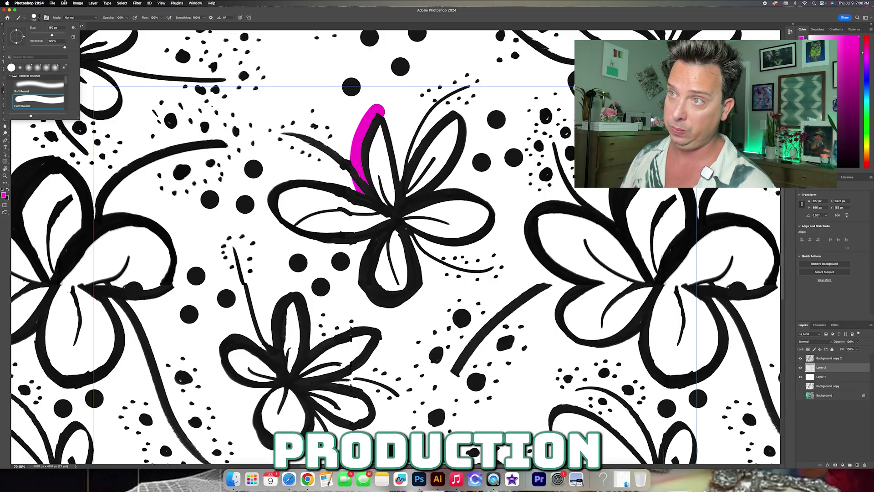
pyautogui.click(378, 111)
pyautogui.moveTo(379, 111)
pyautogui.mouseDown()
pyautogui.moveTo(398, 141)
pyautogui.moveTo(401, 178)
pyautogui.mouseUp()
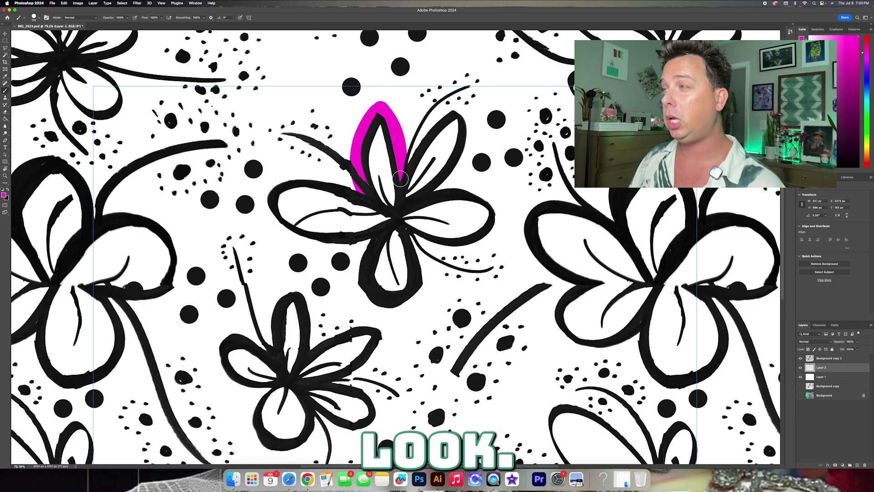
pyautogui.moveTo(459, 106)
pyautogui.mouseDown()
pyautogui.moveTo(432, 122)
pyautogui.moveTo(408, 159)
pyautogui.mouseUp()
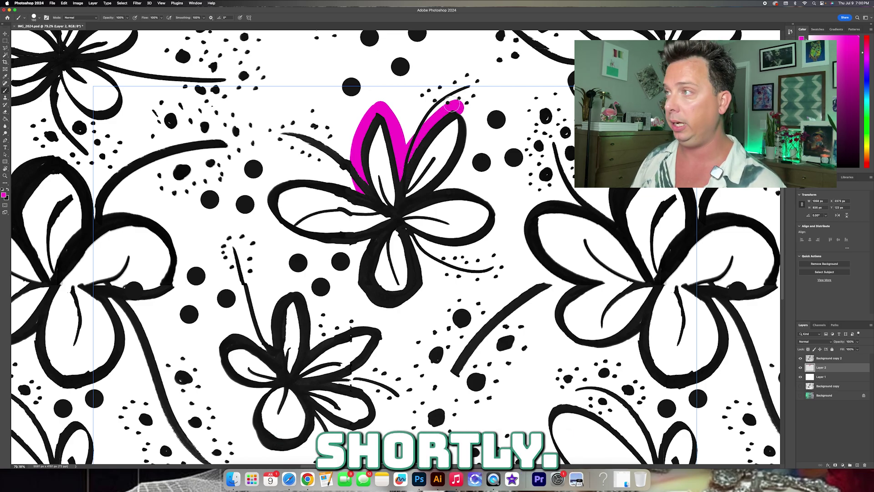
pyautogui.moveTo(453, 106)
pyautogui.mouseDown()
pyautogui.moveTo(465, 152)
pyautogui.moveTo(431, 192)
pyautogui.moveTo(476, 189)
pyautogui.moveTo(499, 198)
pyautogui.moveTo(505, 222)
pyautogui.moveTo(472, 250)
pyautogui.moveTo(407, 232)
pyautogui.mouseUp()
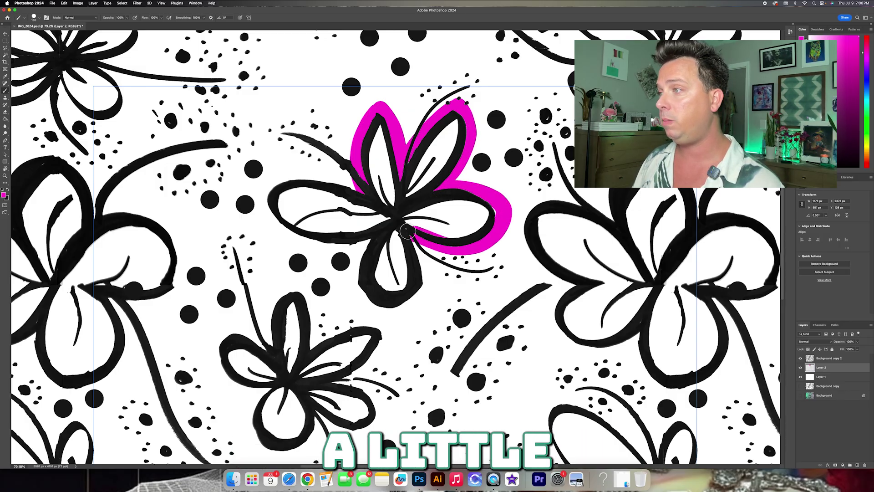
# Paint a magenta outline around the lower and left petals of the tile's upper central flower
pyautogui.press('e')
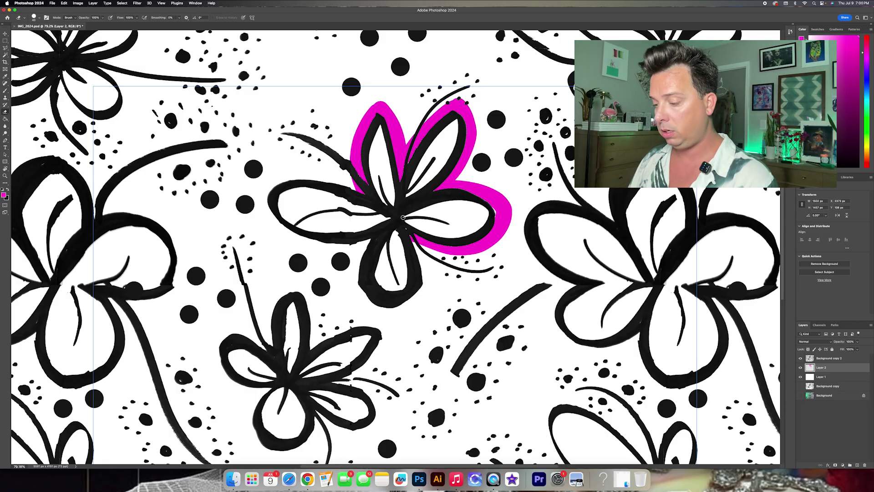
pyautogui.press('b')
pyautogui.moveTo(411, 238)
pyautogui.mouseDown()
pyautogui.moveTo(426, 270)
pyautogui.moveTo(365, 300)
pyautogui.moveTo(355, 257)
pyautogui.moveTo(374, 238)
pyautogui.mouseUp()
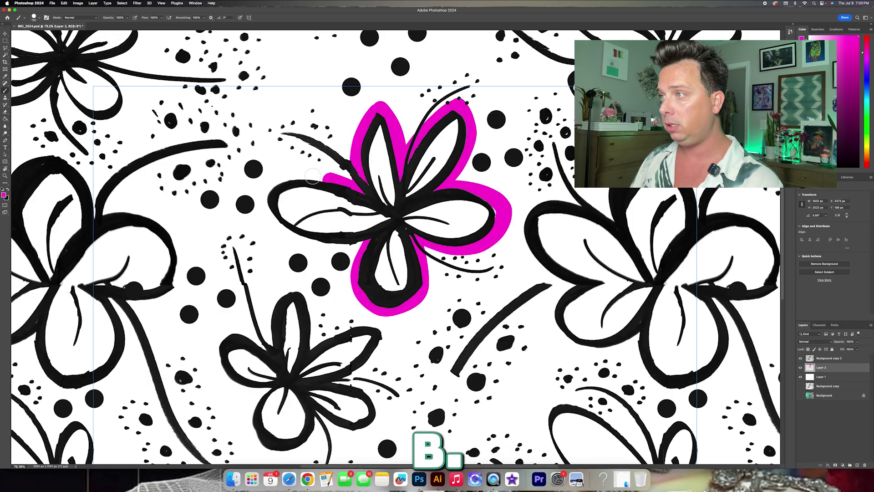
pyautogui.moveTo(330, 181)
pyautogui.mouseDown()
pyautogui.moveTo(273, 178)
pyautogui.moveTo(292, 234)
pyautogui.moveTo(369, 246)
pyautogui.moveTo(380, 232)
pyautogui.mouseUp()
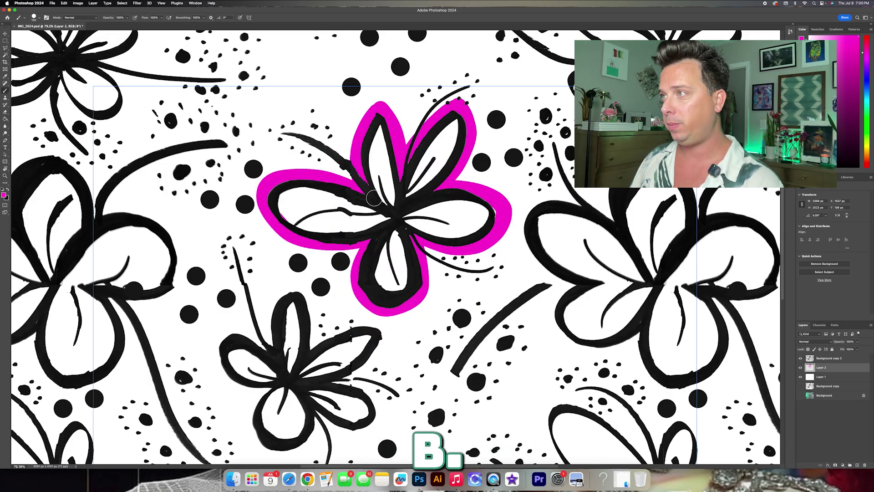
# Paint magenta halos behind the three dots beside the large flower's right petal and three dots in the tile's lower middle
pyautogui.scroll(-5, 377, 196)
pyautogui.scroll(3, 377, 195)
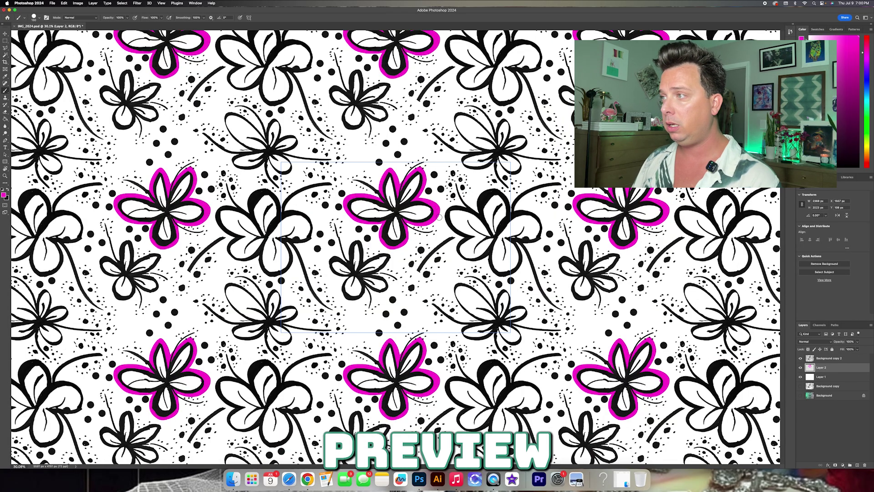
pyautogui.press('e')
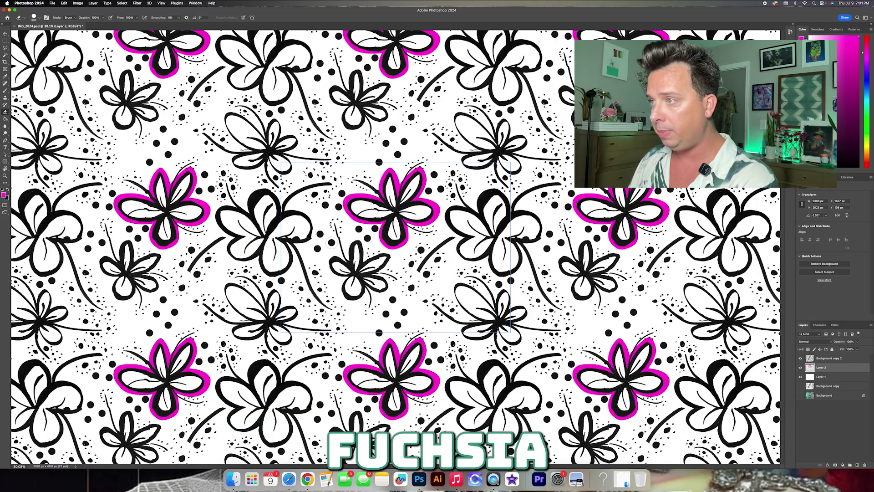
pyautogui.press('b')
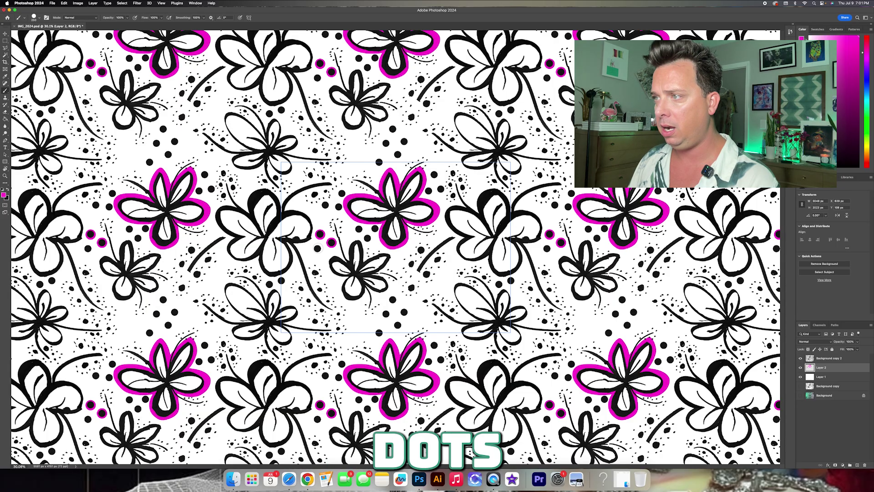
pyautogui.moveTo(320, 234); pyautogui.dragTo(319, 248)
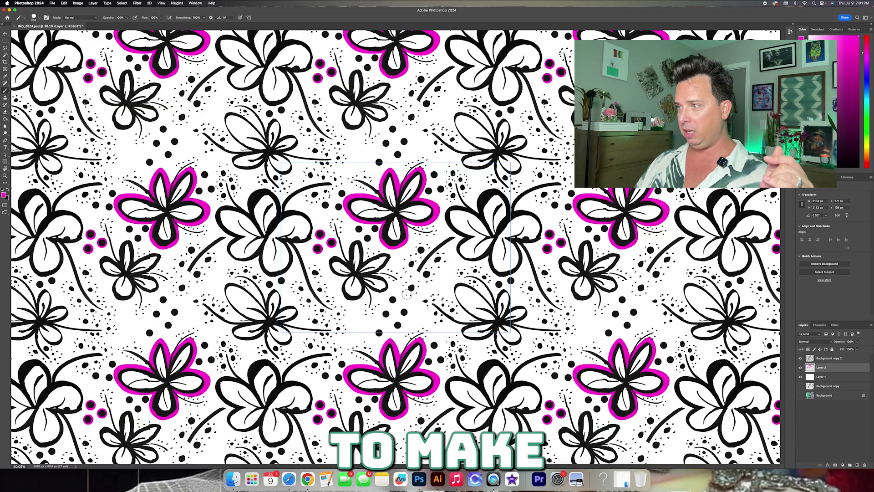
pyautogui.click(392, 299)
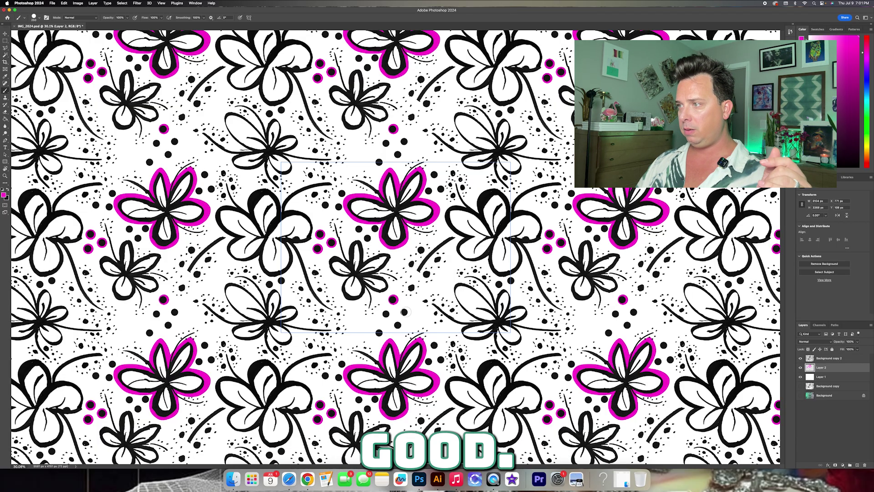
pyautogui.click(404, 313)
pyautogui.click(386, 312)
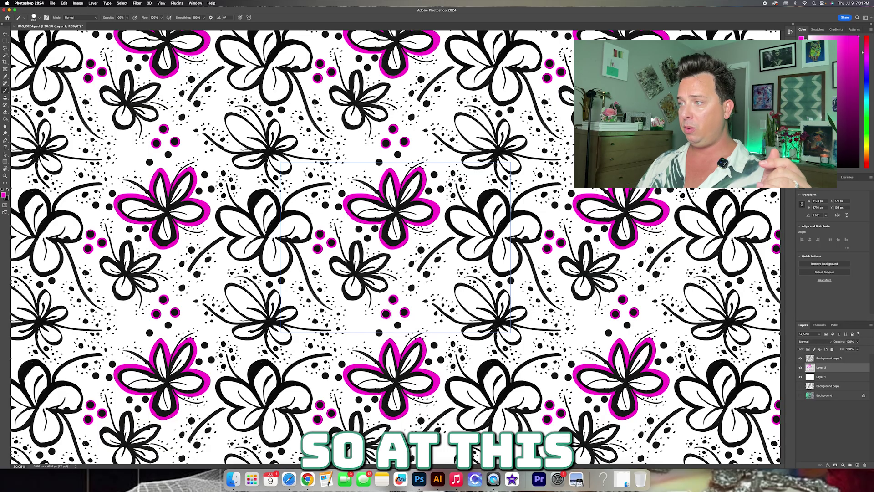
# Choose the Paint Bucket tool and set the foreground color to turquoise, hex 00ffea
pyautogui.click(7, 91)
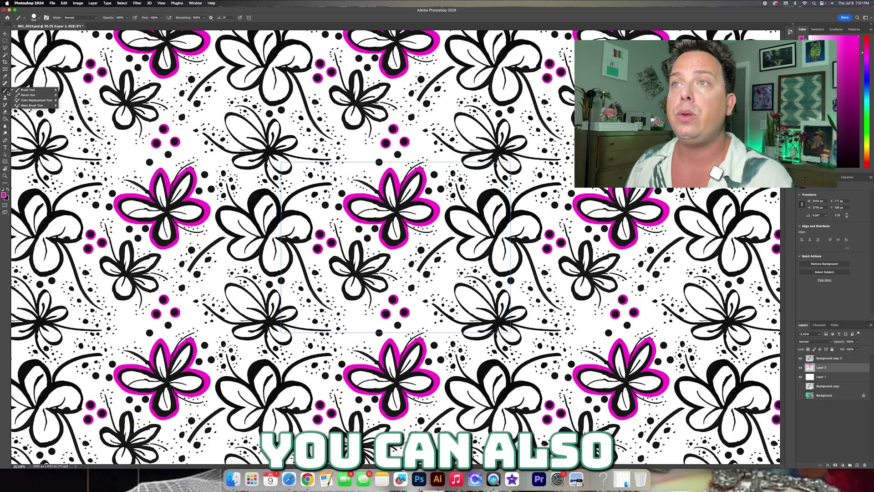
pyautogui.click(7, 119)
pyautogui.click(30, 124)
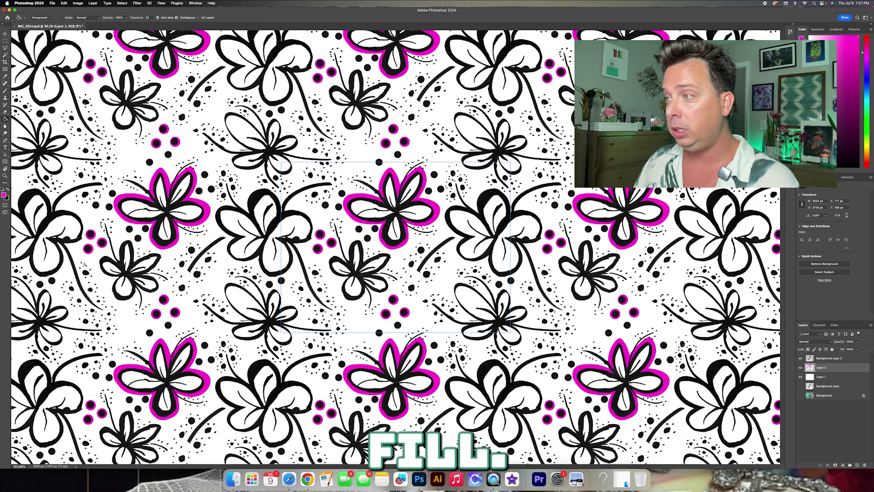
pyautogui.click(4, 194)
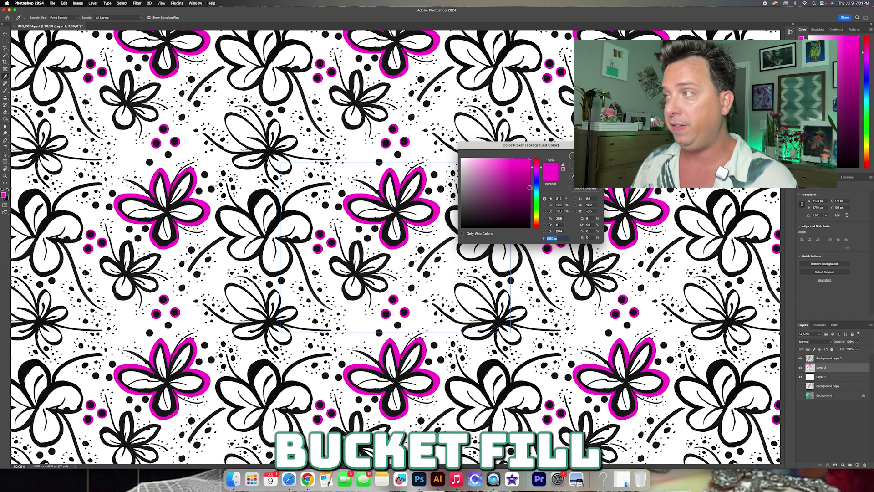
pyautogui.write('00ffea')
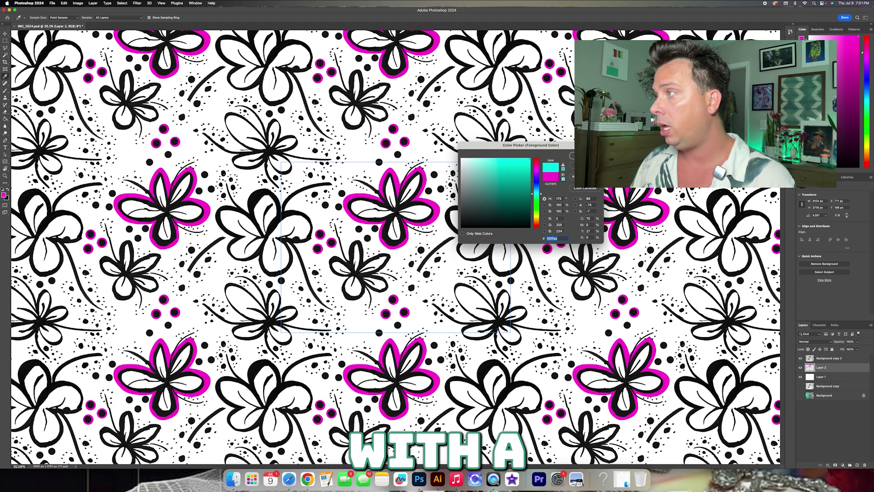
pyautogui.press('Return')
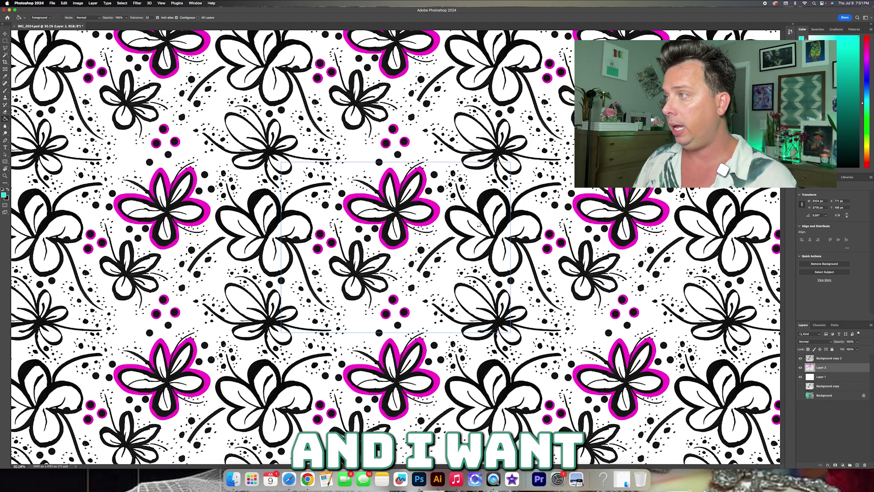
# Try filling the large flower's petals with turquoise directly on the Background copy 2 linework layer, and undo the fills
pyautogui.click(479, 224)
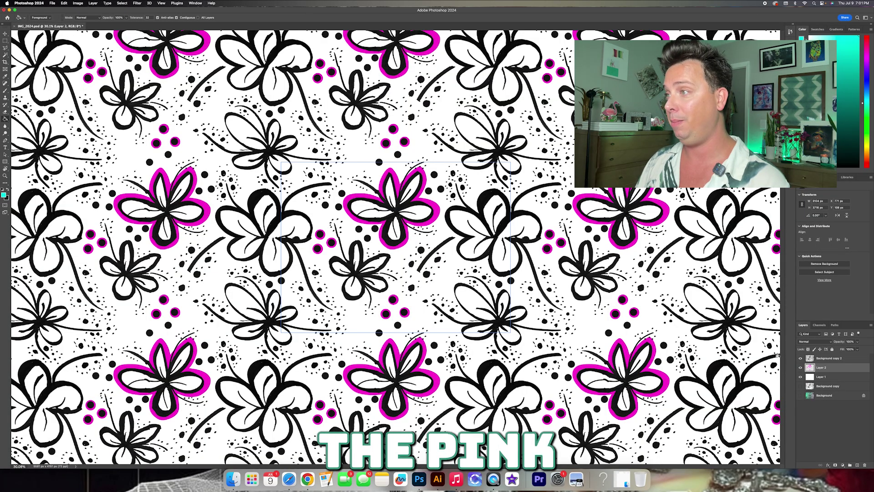
pyautogui.click(833, 359)
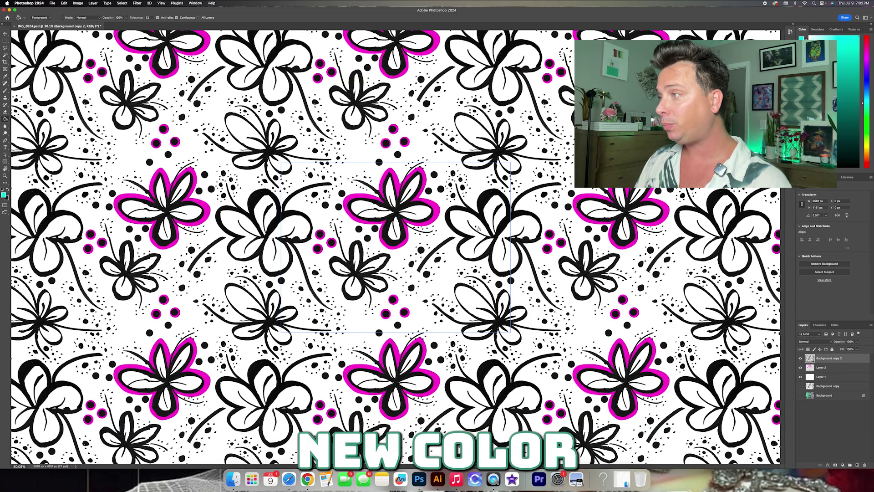
pyautogui.click(479, 225)
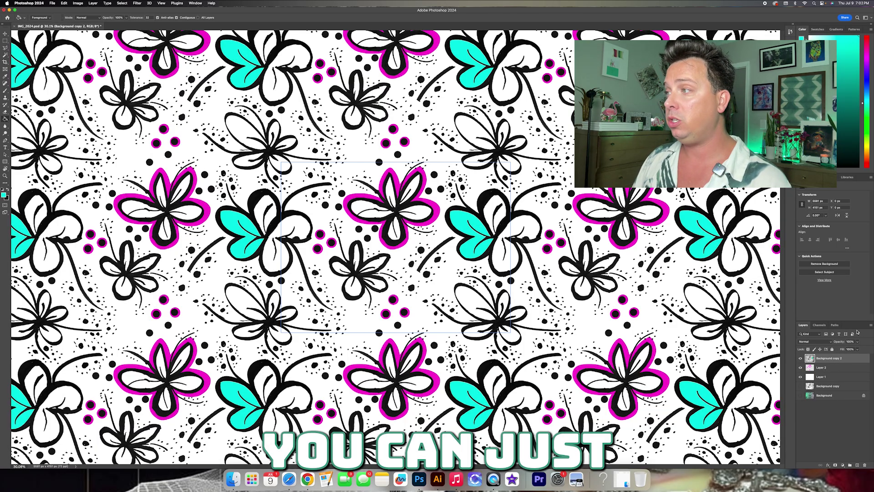
pyautogui.click(501, 214)
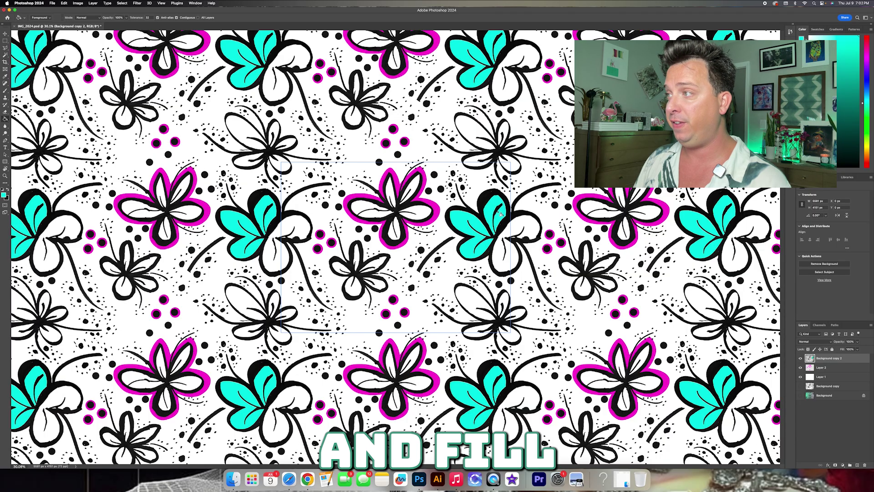
pyautogui.click(507, 232)
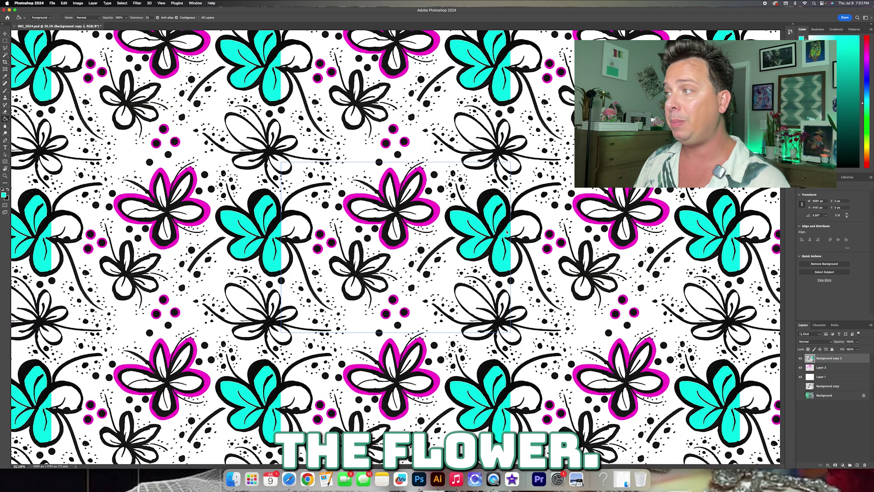
pyautogui.press('super+z')
pyautogui.press('super+z')
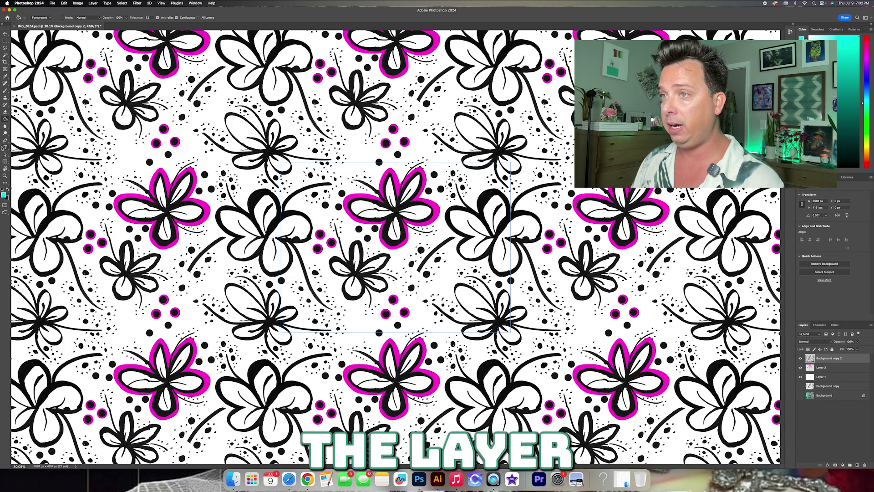
# Select the insides of all the large flower's petals on both sides of the tile edge with the Magic Wand tool
pyautogui.click(5, 62)
pyautogui.click(6, 55)
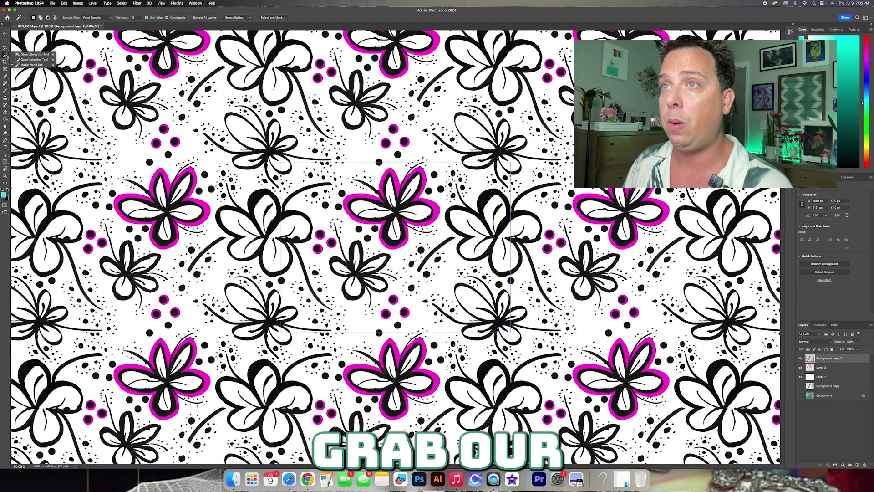
pyautogui.click(32, 65)
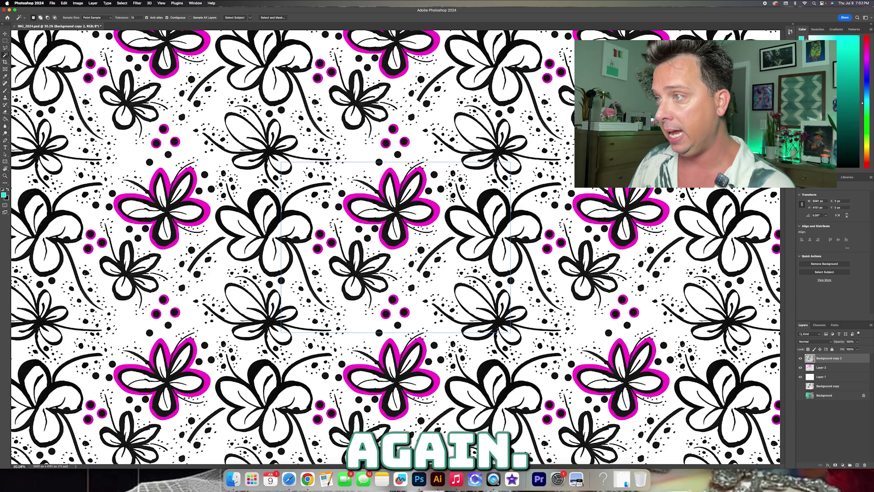
pyautogui.click(464, 218)
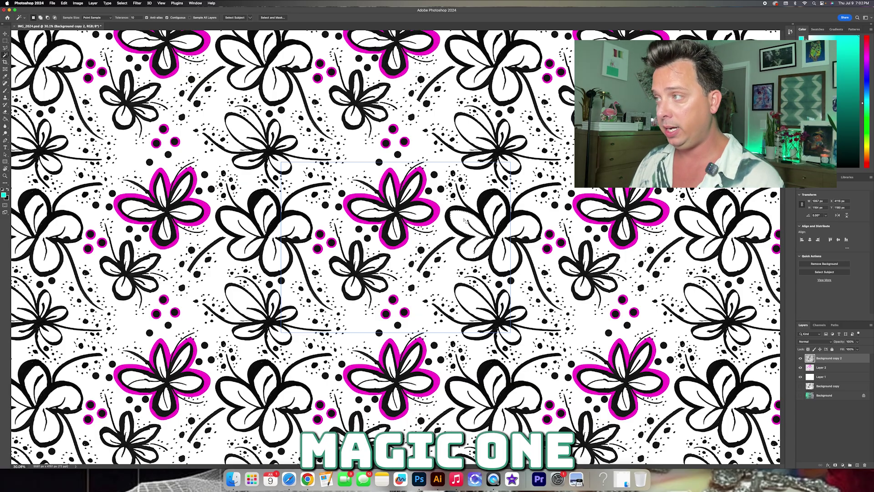
pyautogui.keyDown('shift'); pyautogui.click(491, 209); pyautogui.keyUp('shift')
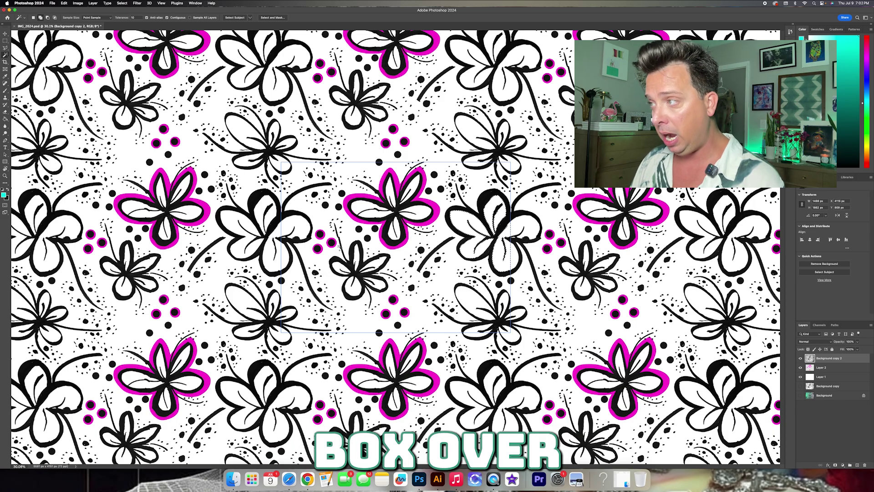
pyautogui.keyDown('shift'); pyautogui.click(293, 226); pyautogui.keyUp('shift')
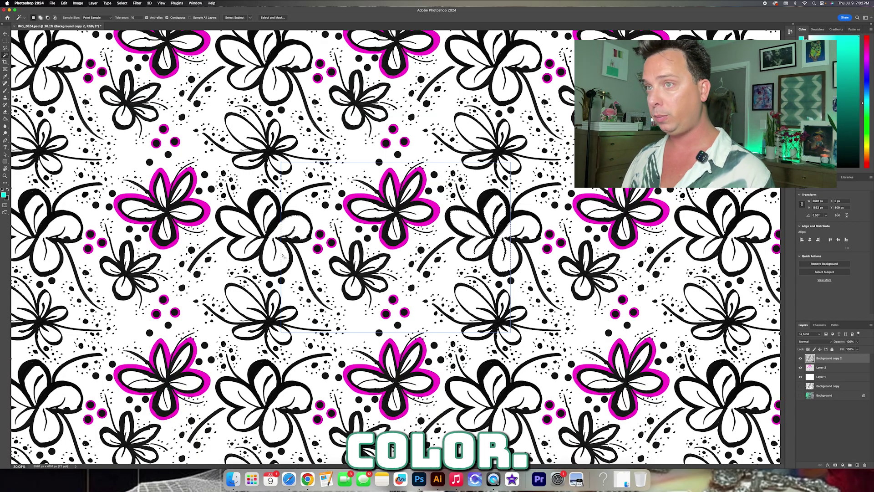
# Try to bucket-fill the selected petal areas with turquoise while the linework layer is active
pyautogui.press('b')
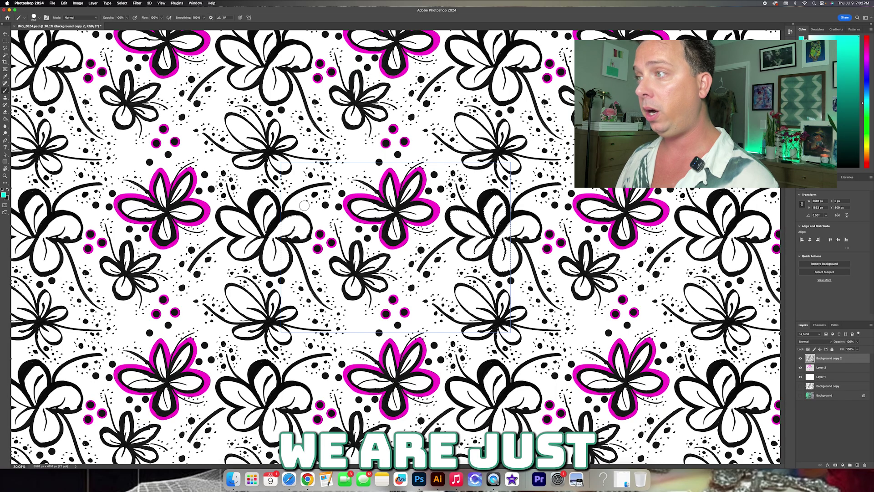
pyautogui.click(5, 119)
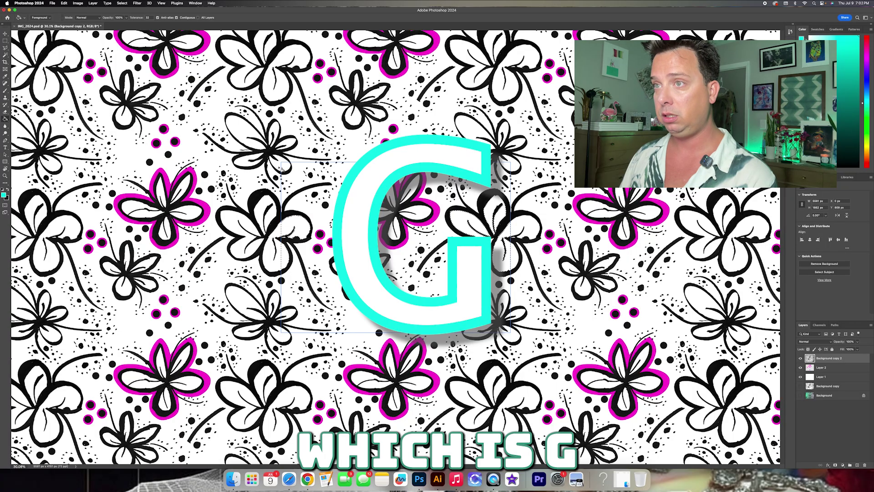
pyautogui.click(500, 219)
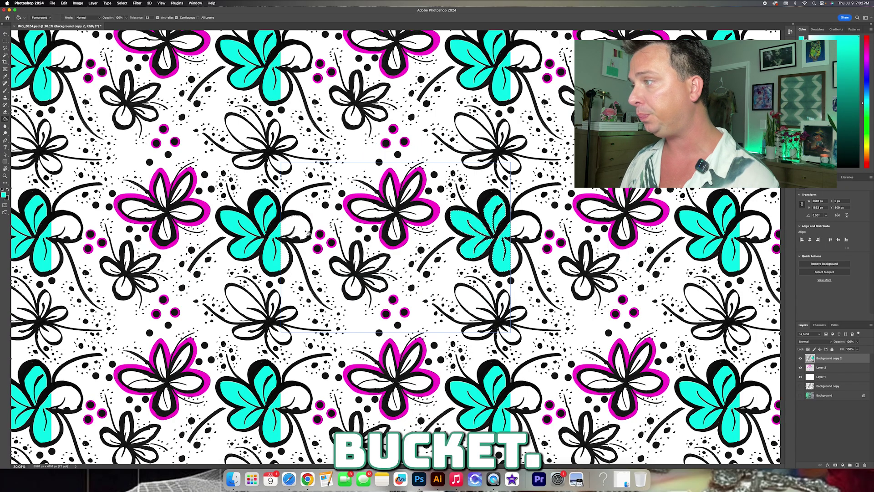
pyautogui.click(299, 240)
pyautogui.click(287, 258)
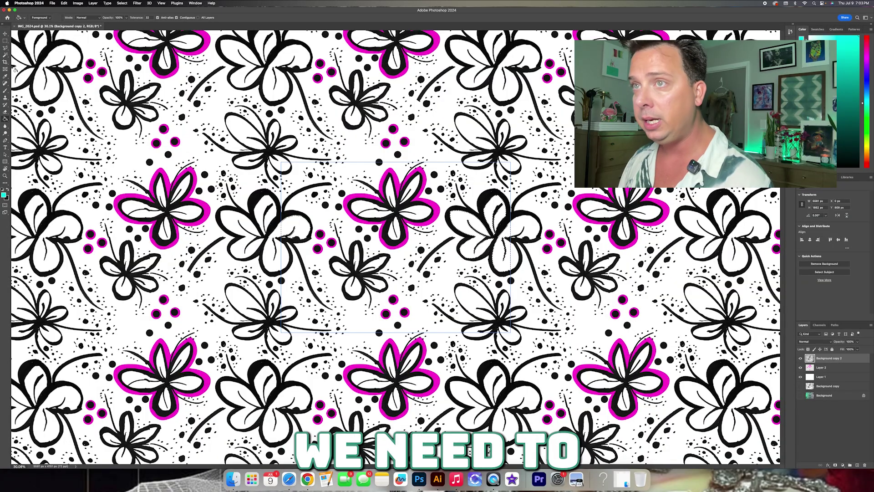
# Add a new empty layer and place it directly beneath the linework layer, keeping the petal selection
pyautogui.click(6, 55)
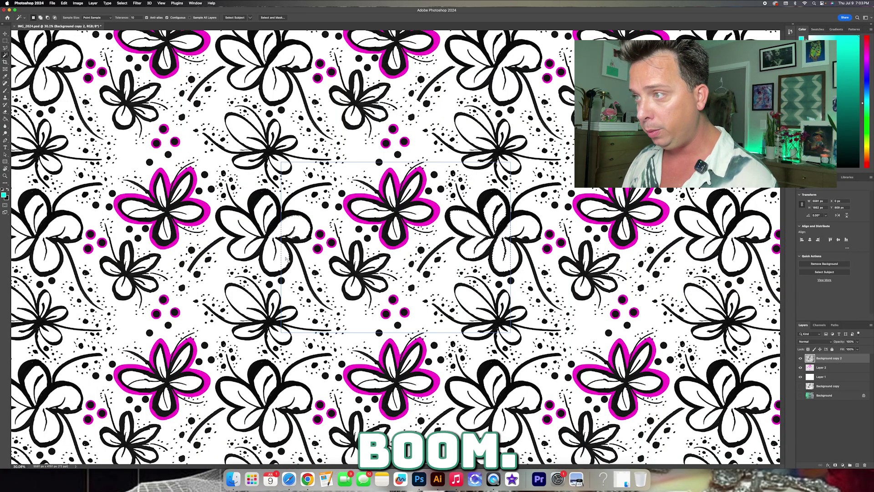
pyautogui.click(859, 464)
pyautogui.moveTo(822, 358); pyautogui.dragTo(832, 374)
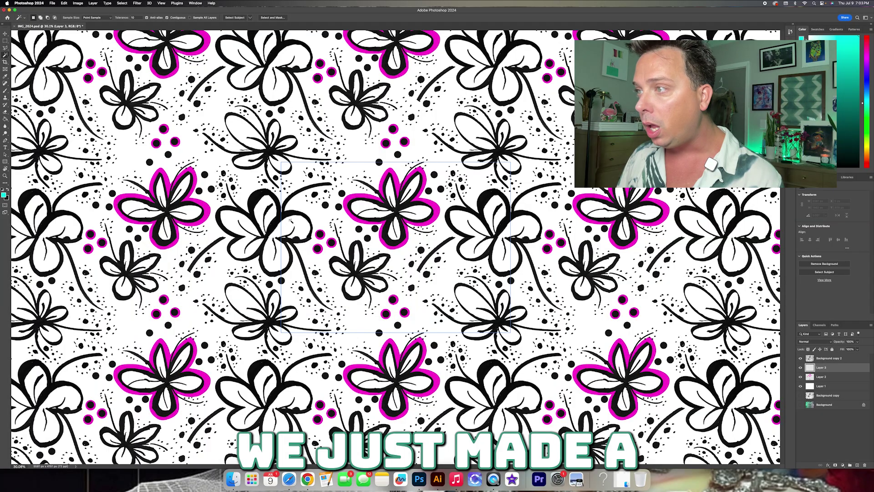
# Fill the selected petals of the large flower with turquoise on the new layer using the Paint Bucket tool
pyautogui.click(290, 220)
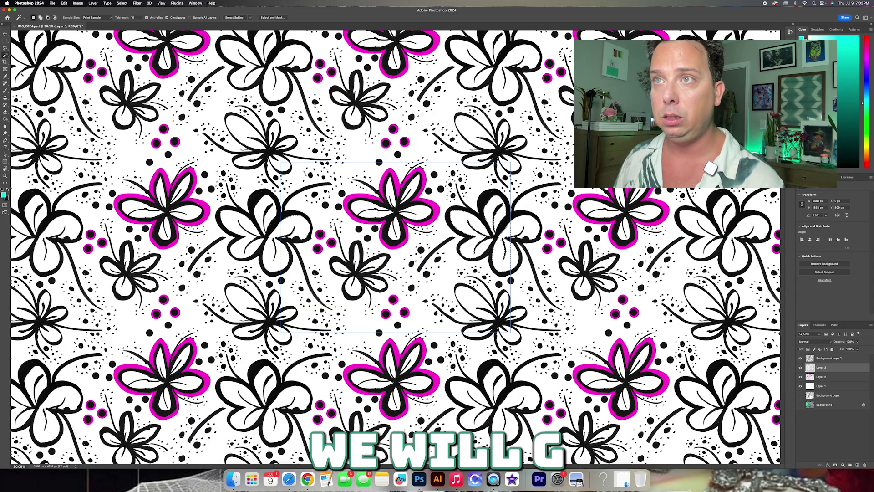
pyautogui.press('g')
pyautogui.click(297, 225)
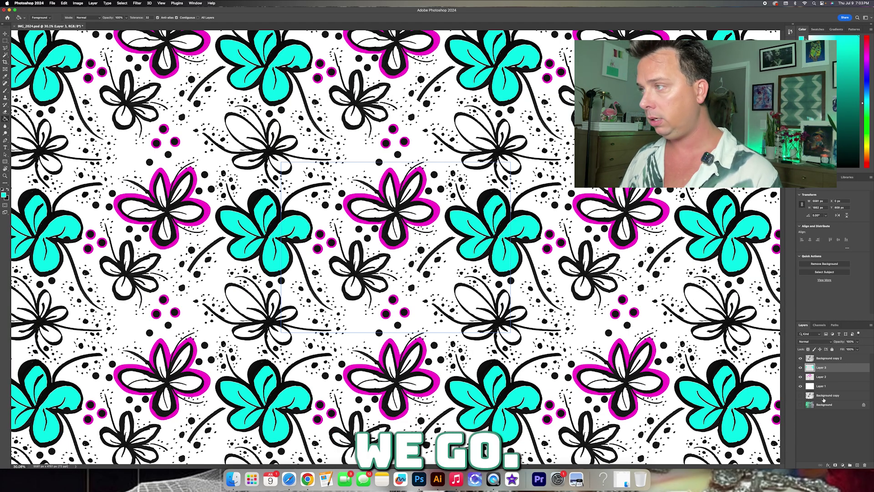
# Toggle the turquoise layer's visibility and hide the linework layer to inspect the separated colors
pyautogui.click(801, 368)
pyautogui.click(801, 368)
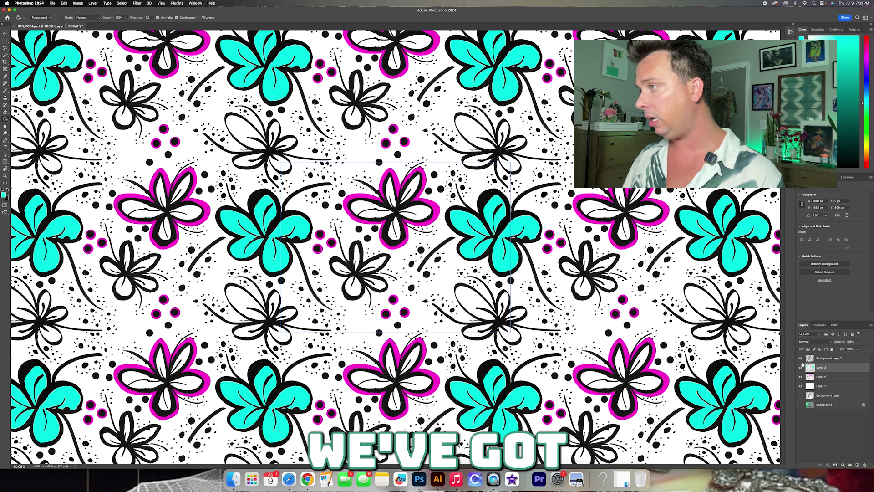
pyautogui.click(800, 358)
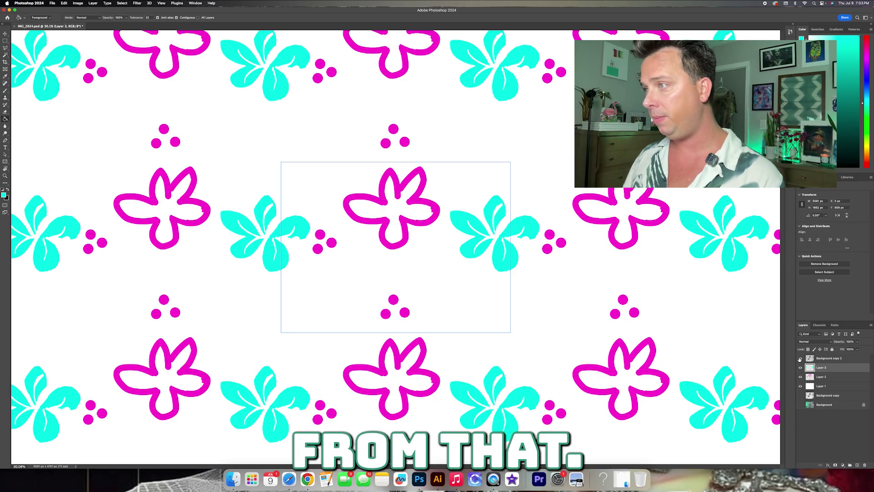
# Show the linework layer again and set up the Gradient tool with the radial style
pyautogui.click(800, 359)
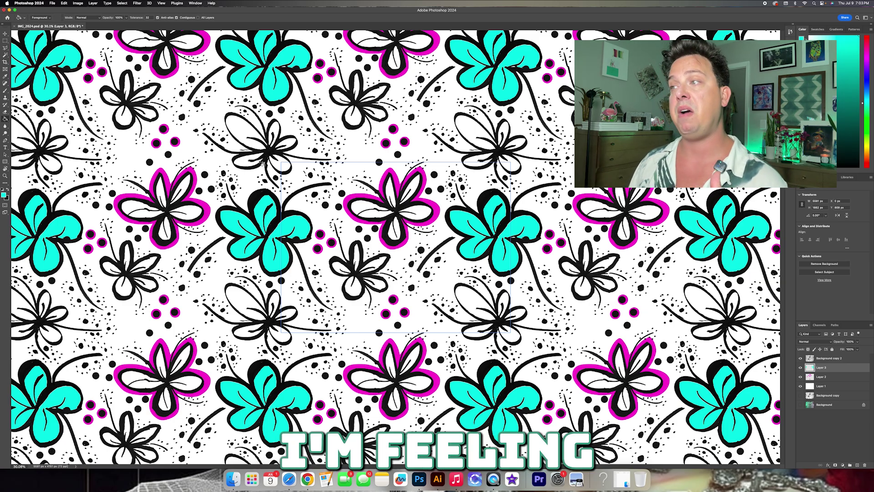
pyautogui.rightClick(7, 120)
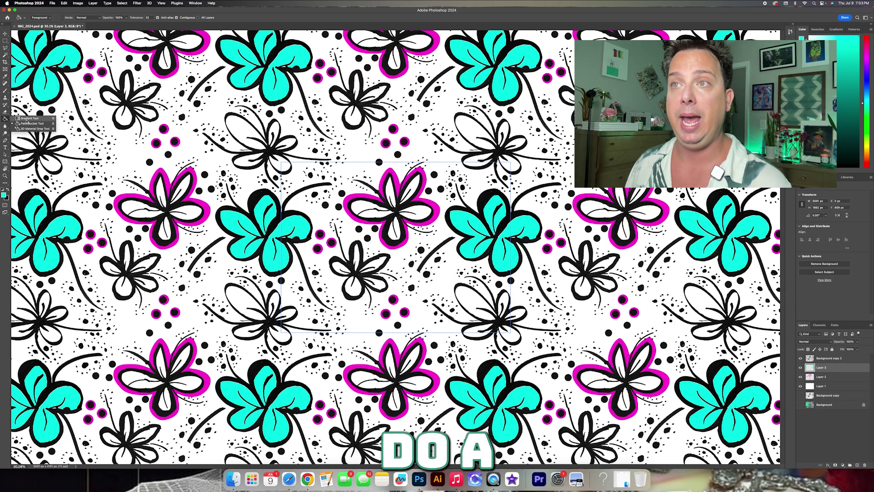
pyautogui.click(27, 119)
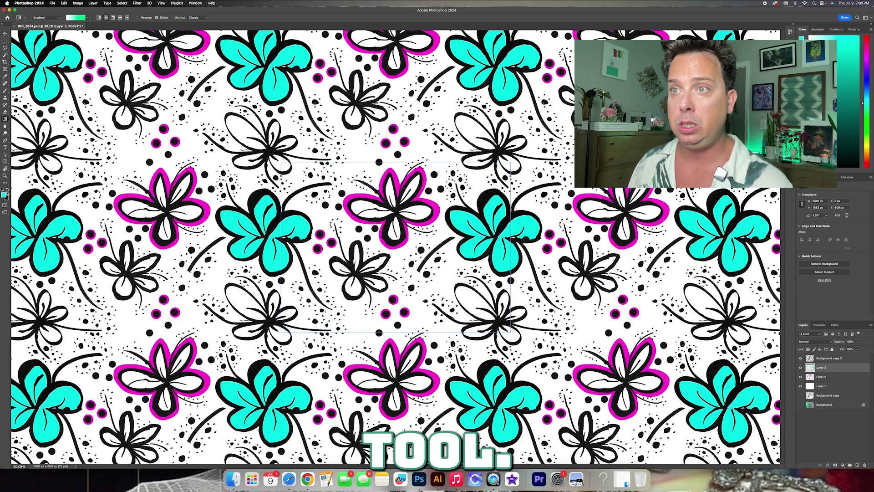
pyautogui.click(87, 17)
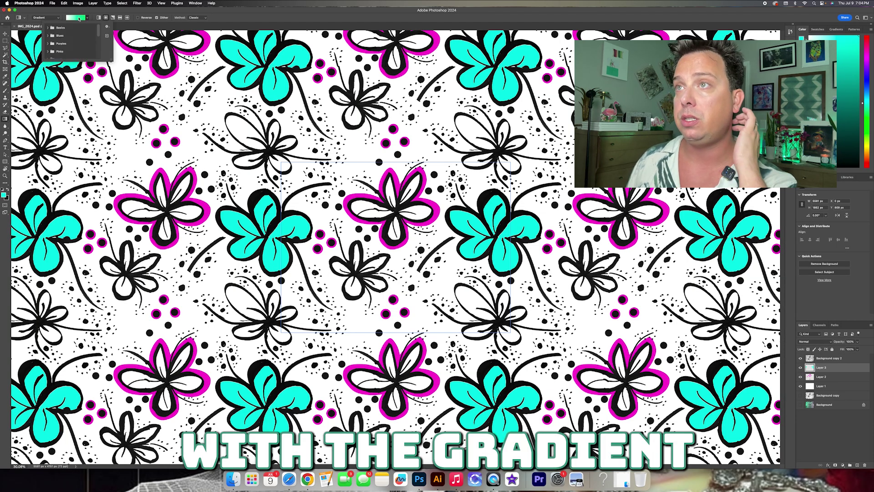
pyautogui.click(106, 18)
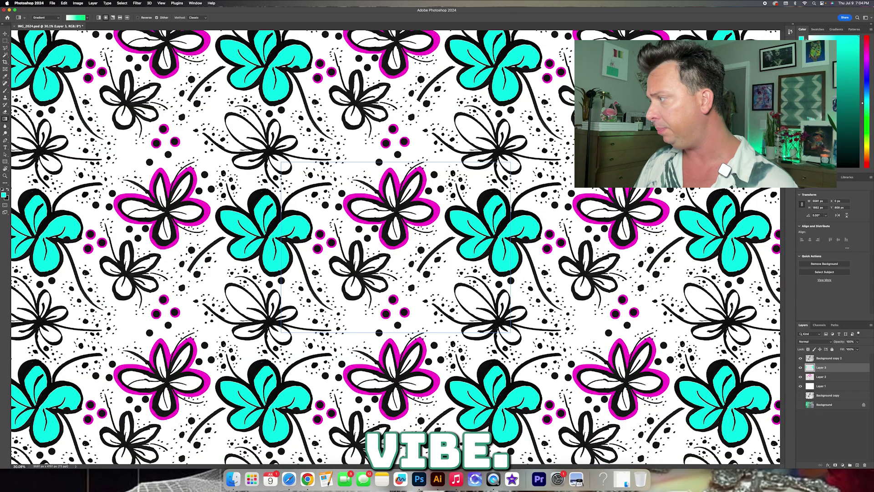
# Select the small flower's white petals on the linework layer with the Magic Wand and add a new layer directly beneath the linework
pyautogui.click(827, 359)
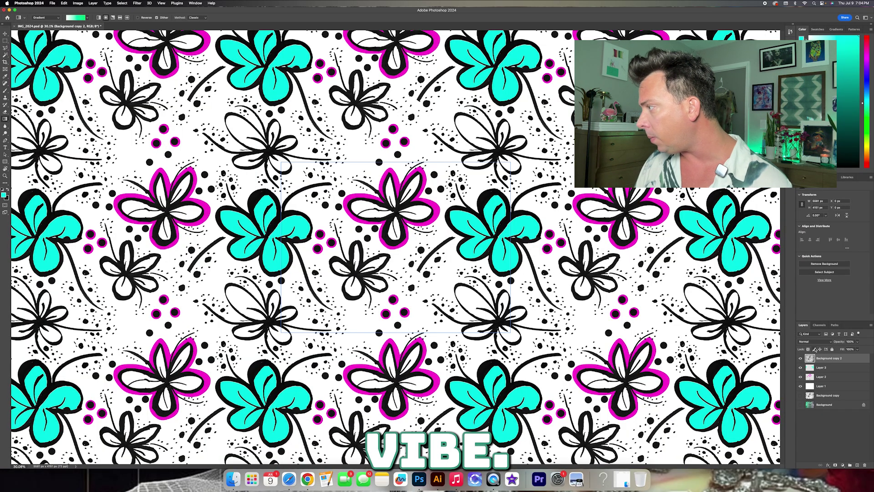
pyautogui.click(6, 56)
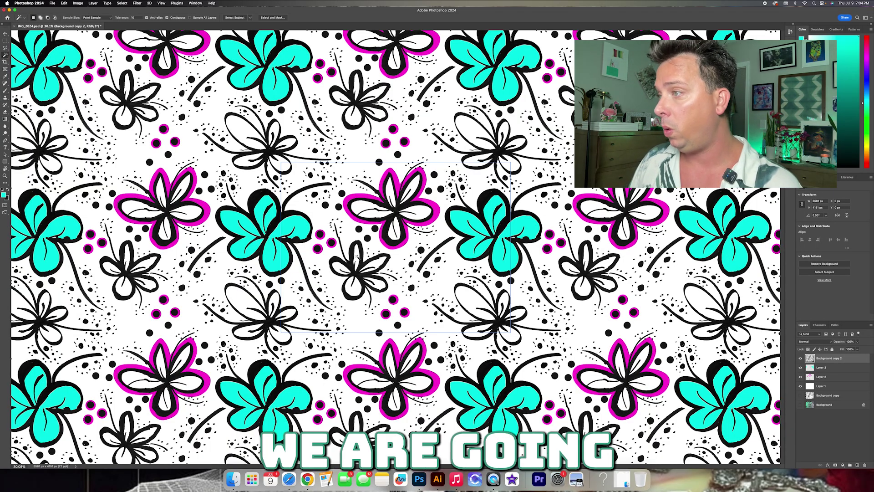
pyautogui.click(342, 267)
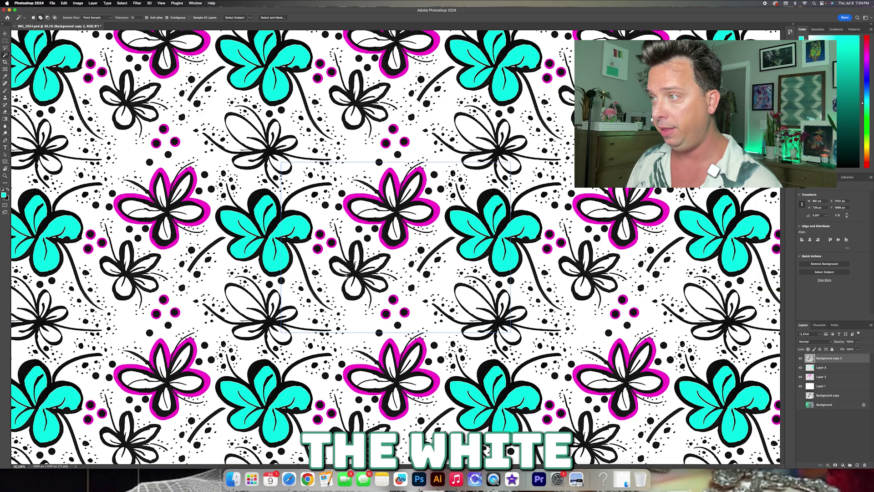
pyautogui.keyDown('shift'); pyautogui.click(377, 286); pyautogui.keyUp('shift')
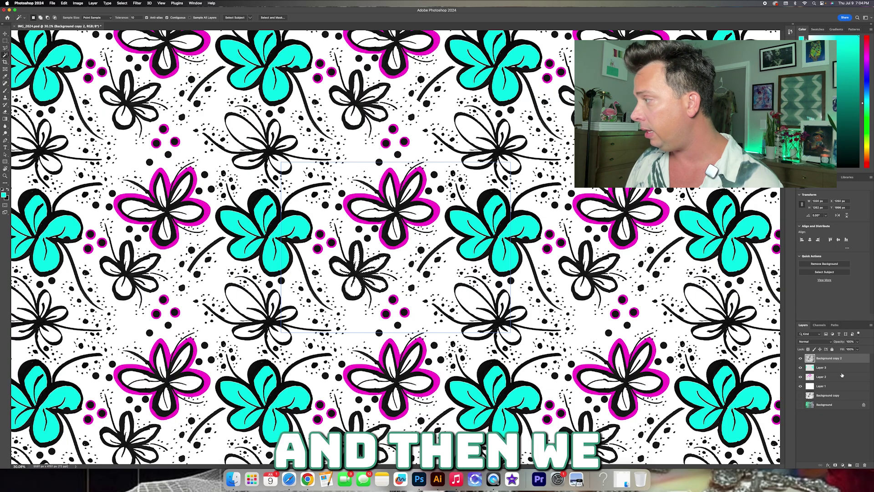
pyautogui.click(858, 465)
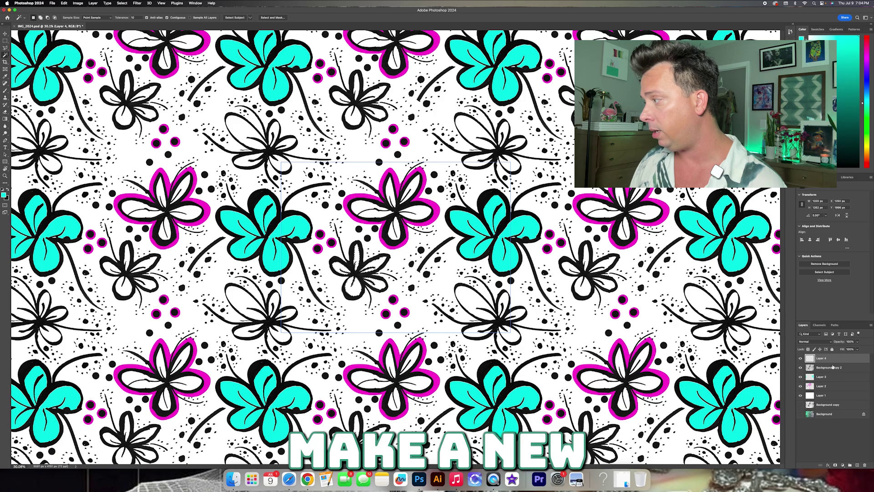
pyautogui.moveTo(831, 362); pyautogui.dragTo(833, 374)
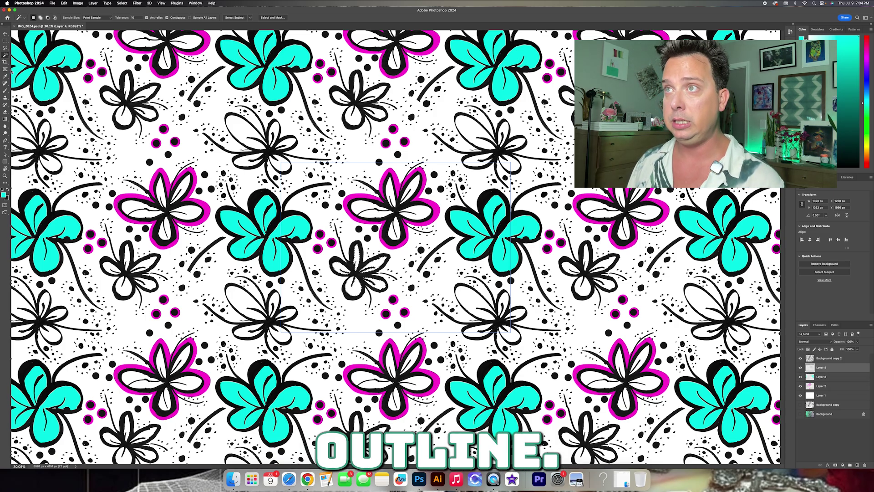
# Fill the selected small-flower petals with a white-to-green radial gradient and enlarge its radius slightly beyond the flower
pyautogui.moveTo(5, 118); pyautogui.dragTo(27, 119)
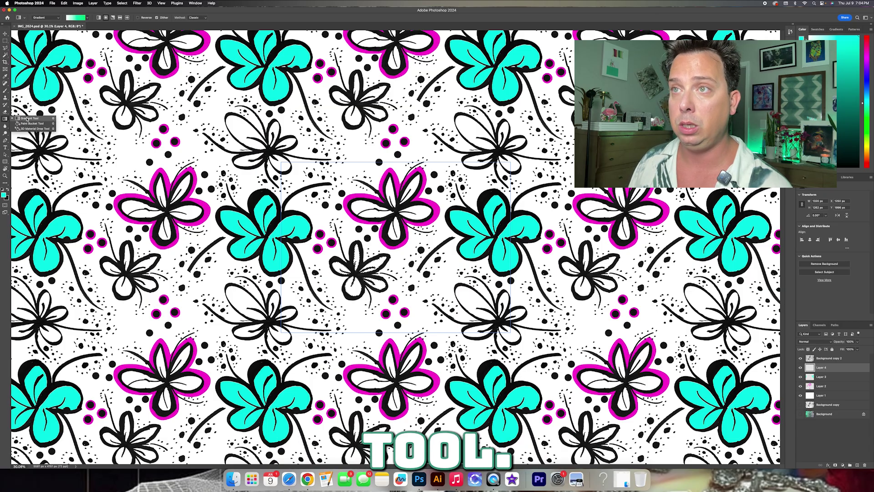
pyautogui.click(27, 120)
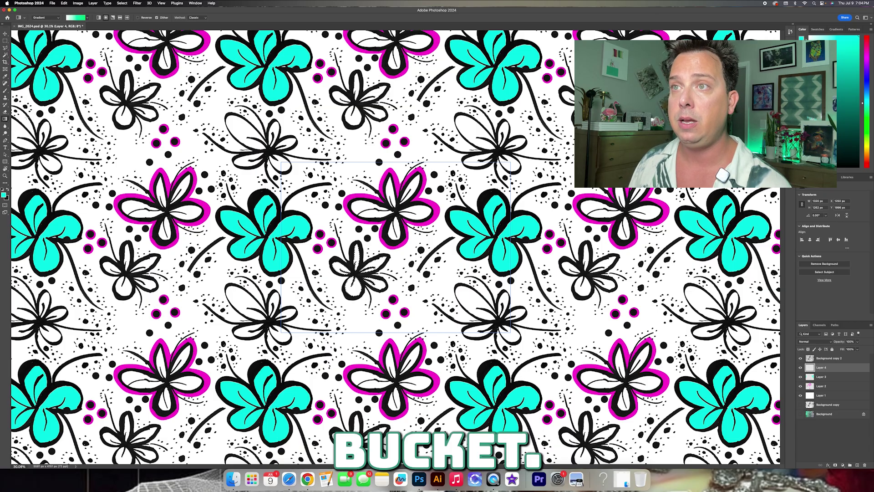
pyautogui.click(357, 272)
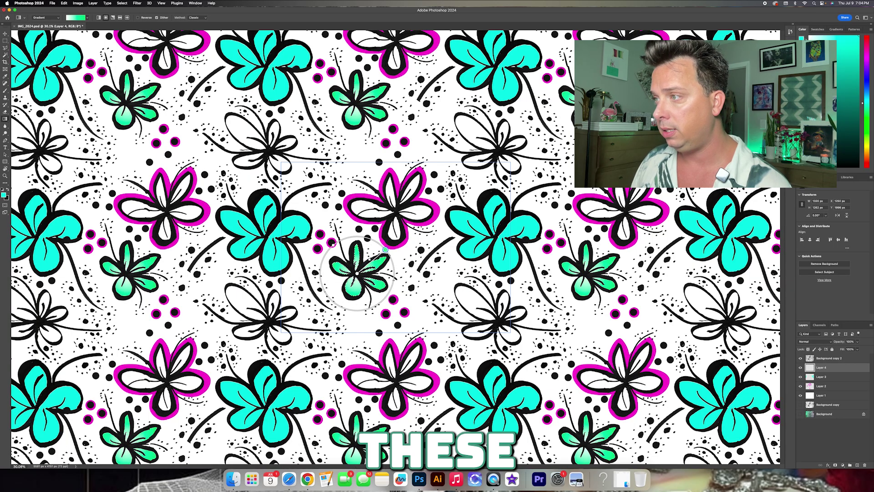
pyautogui.moveTo(366, 264); pyautogui.dragTo(390, 243)
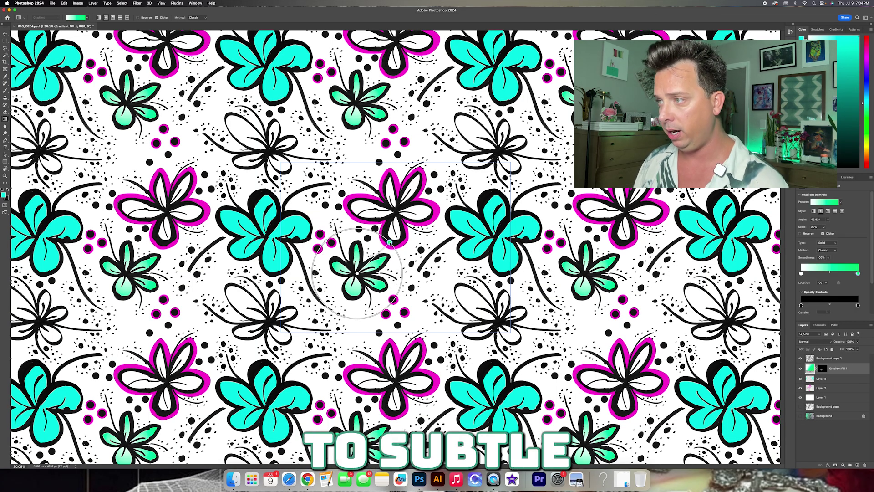
# Shift the gradient's color midpoint toward the white end, about a third of the way along the ramp
pyautogui.click(829, 272)
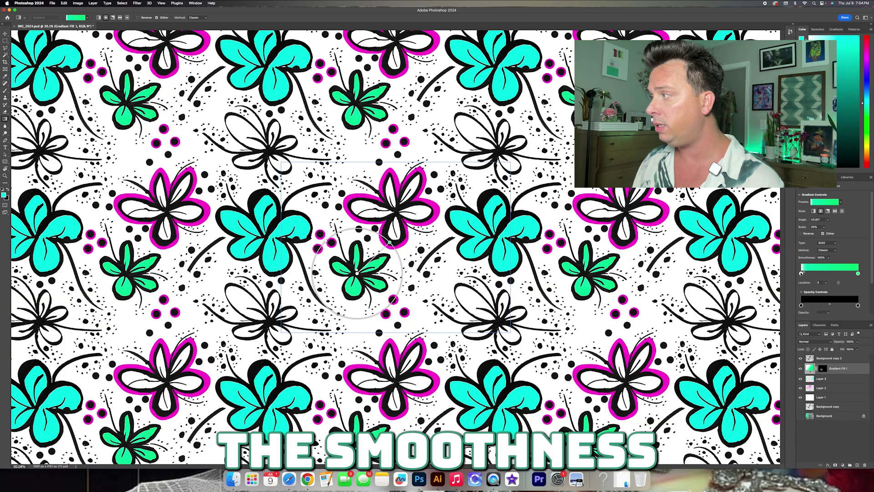
pyautogui.moveTo(829, 272); pyautogui.dragTo(820, 272)
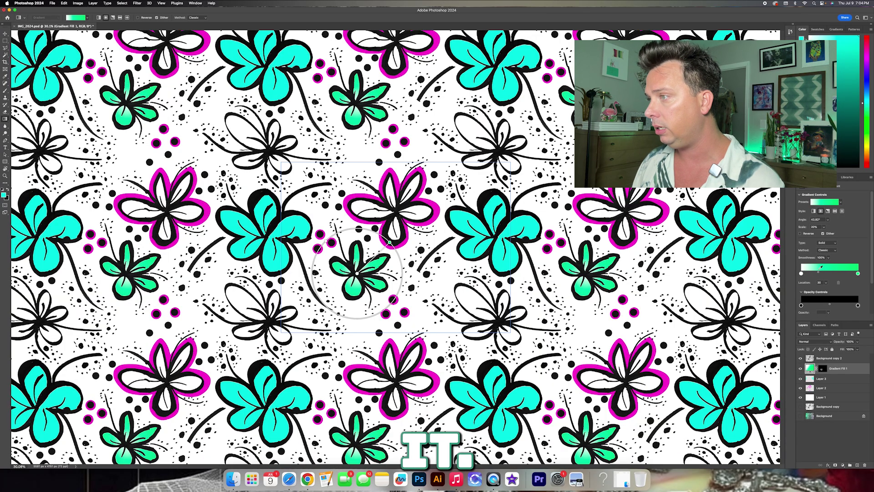
pyautogui.click(819, 271)
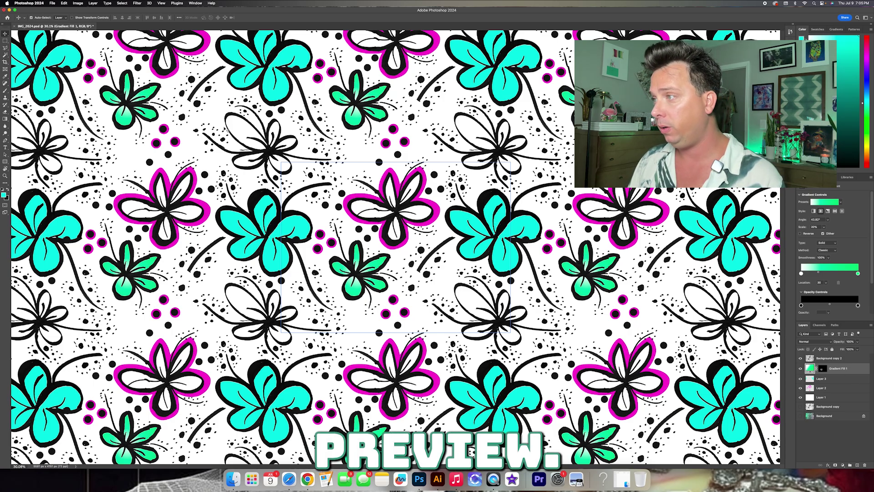
# Add a new layer directly beneath the linework layer and set the foreground color to lavender, RGB 227, 178, 246
pyautogui.click(829, 358)
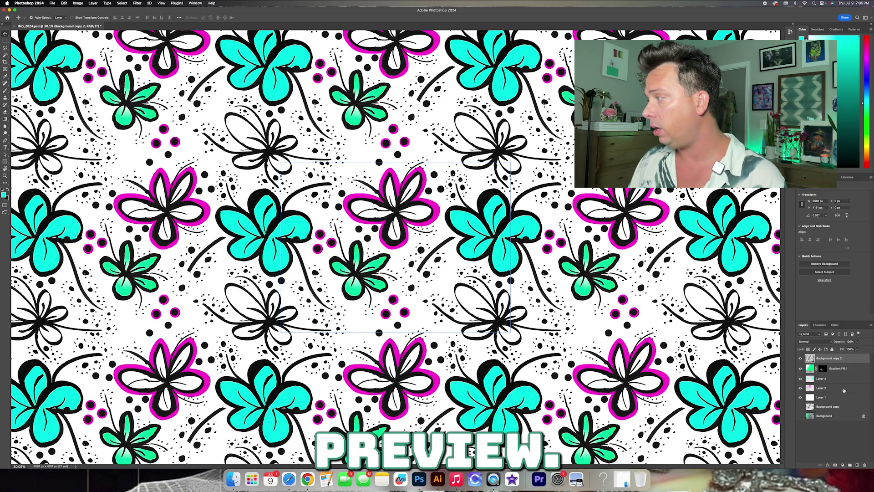
pyautogui.keyDown('super'); pyautogui.click(857, 465); pyautogui.keyUp('super')
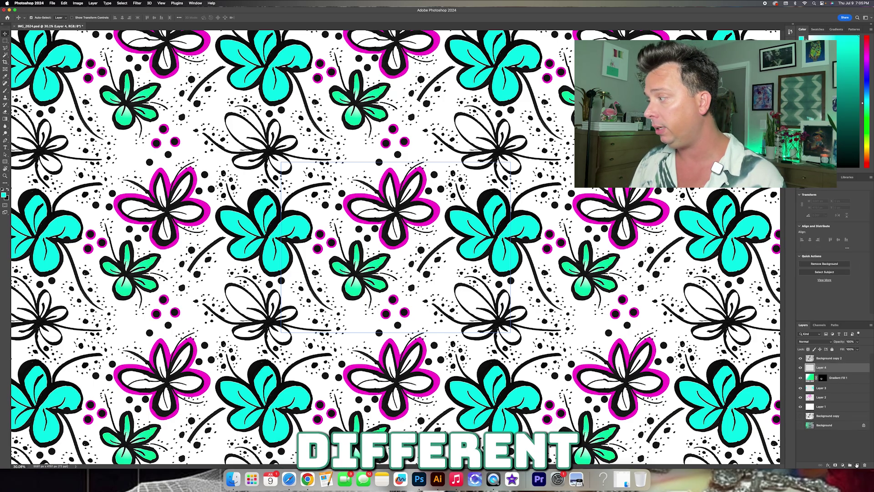
pyautogui.click(6, 195)
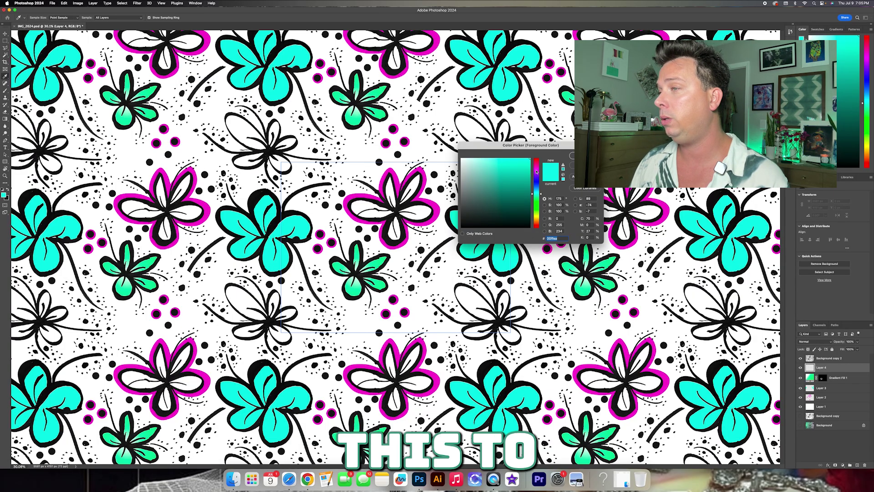
pyautogui.click(536, 171)
pyautogui.click(538, 172)
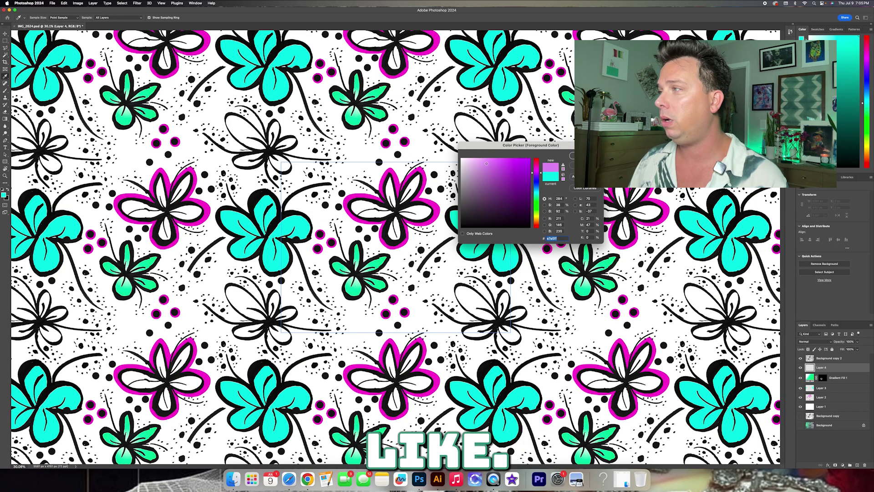
pyautogui.moveTo(486, 163); pyautogui.dragTo(479, 158)
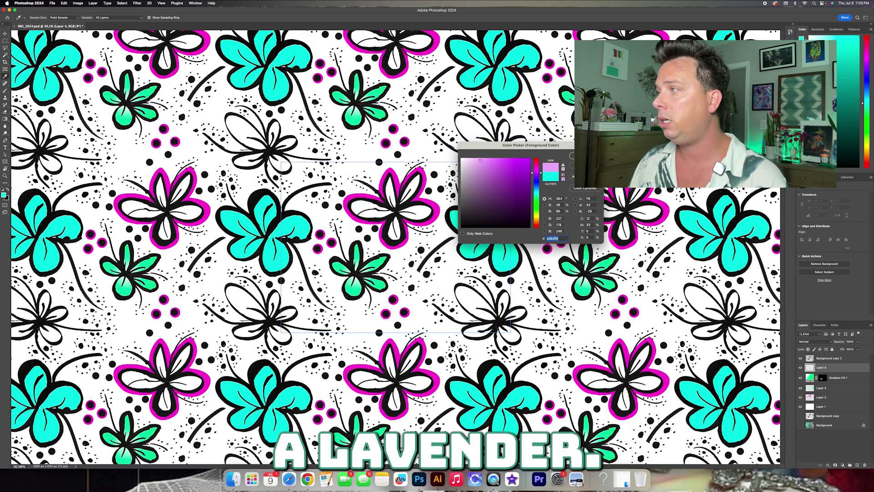
pyautogui.press('Return')
pyautogui.press('v')
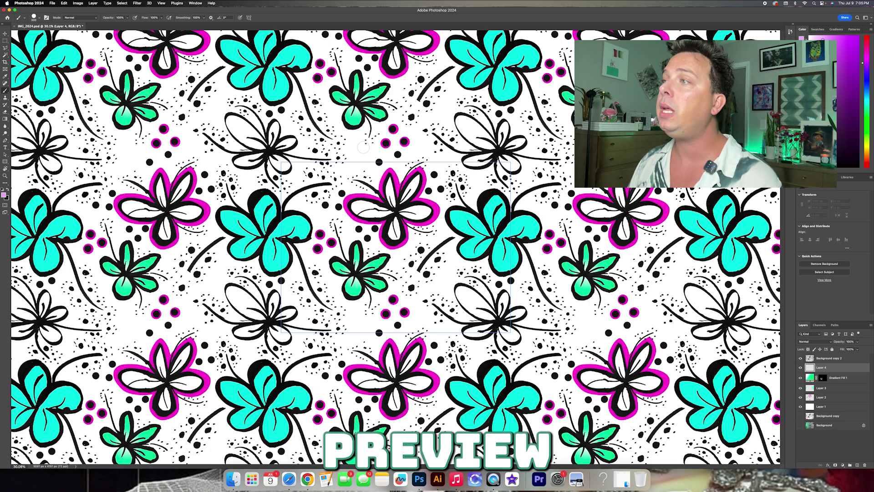
# Paint lavender bent strokes and dots between the flowers with the Brush tool, including across the tile edges, and undo the last stroke
pyautogui.moveTo(352, 139); pyautogui.dragTo(361, 160)
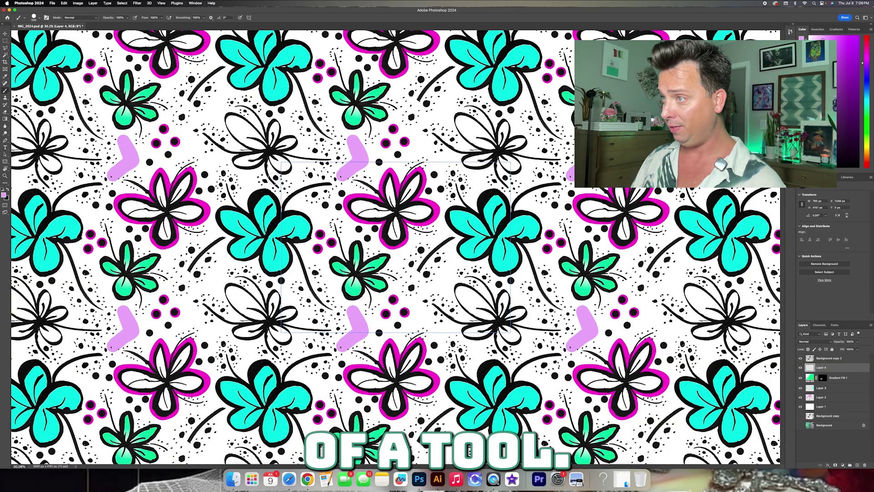
pyautogui.click(283, 184)
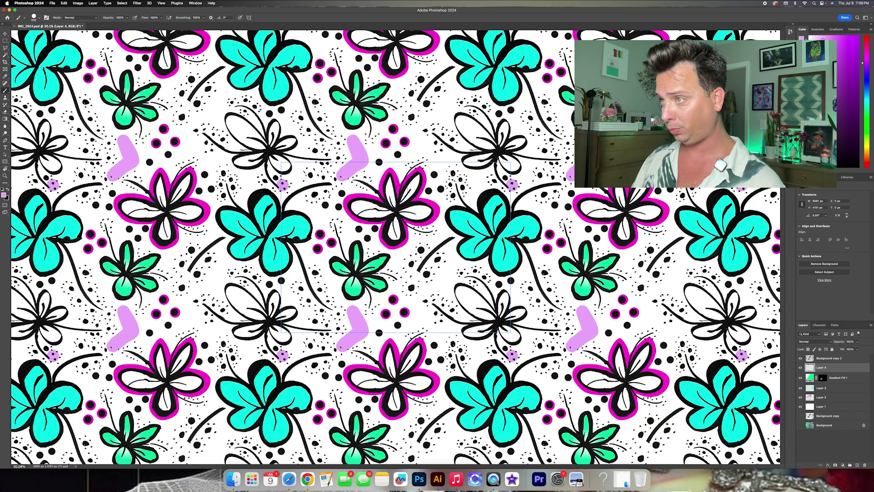
pyautogui.click(499, 279)
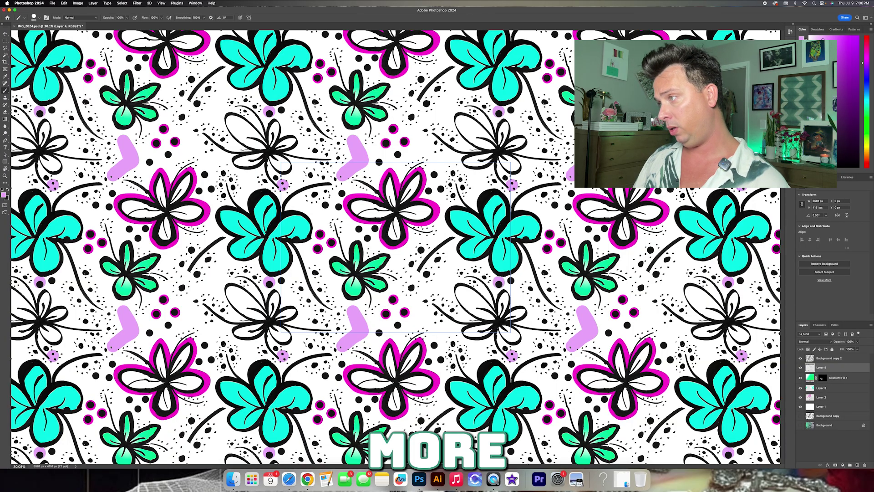
pyautogui.click(514, 288)
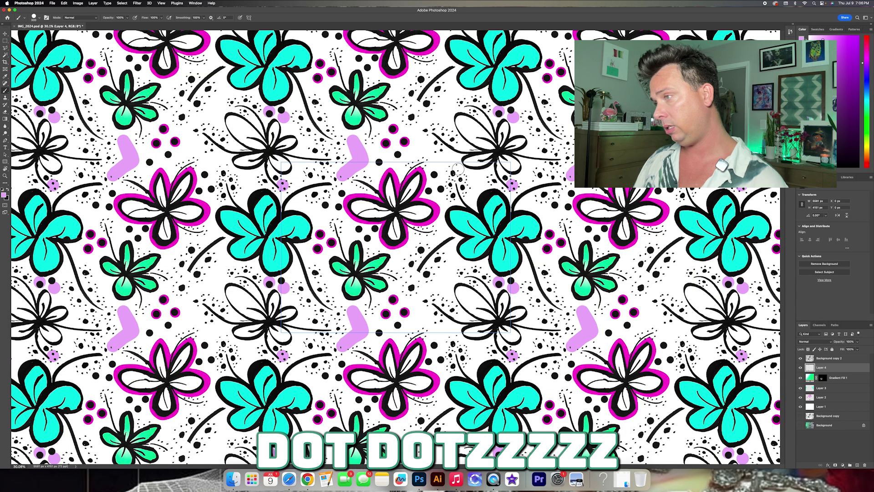
pyautogui.moveTo(435, 172); pyautogui.dragTo(441, 155)
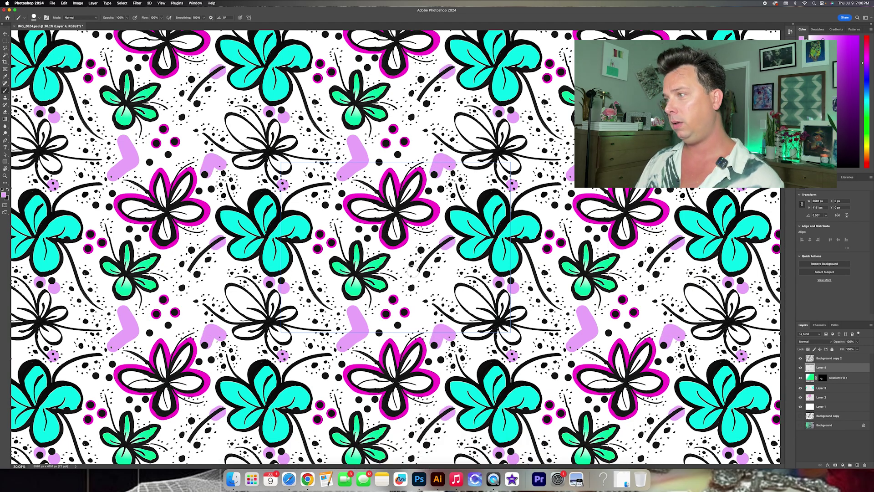
pyautogui.moveTo(455, 238); pyautogui.dragTo(431, 258)
pyautogui.press('super+z')
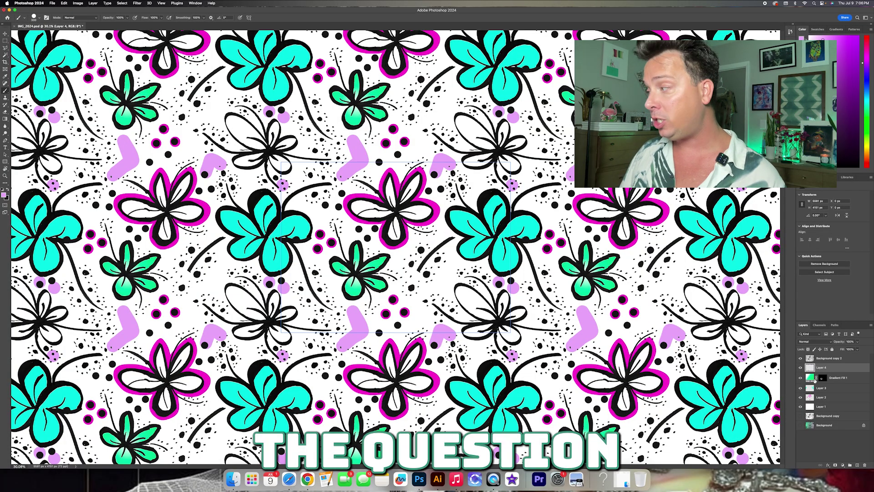
# Group all layers above the locked Background layer and duplicate the group
pyautogui.click(840, 359)
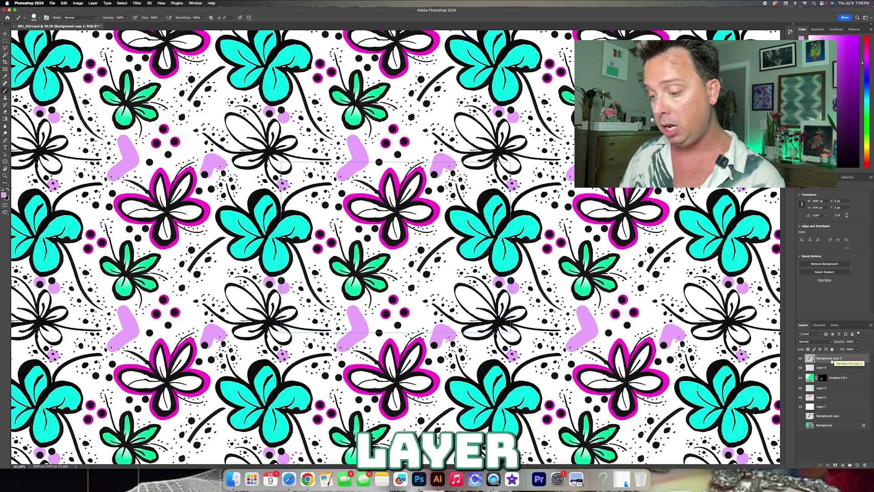
pyautogui.keyDown('shift'); pyautogui.click(833, 416); pyautogui.keyUp('shift')
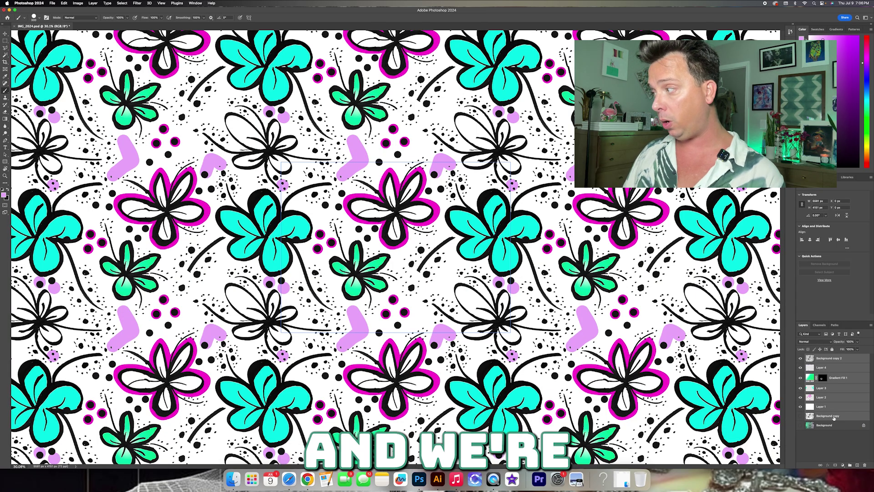
pyautogui.rightClick(836, 418)
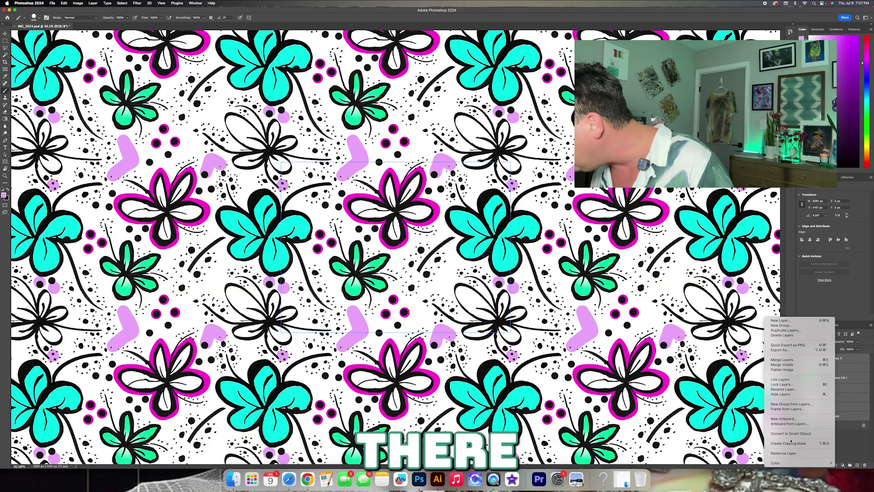
pyautogui.click(854, 443)
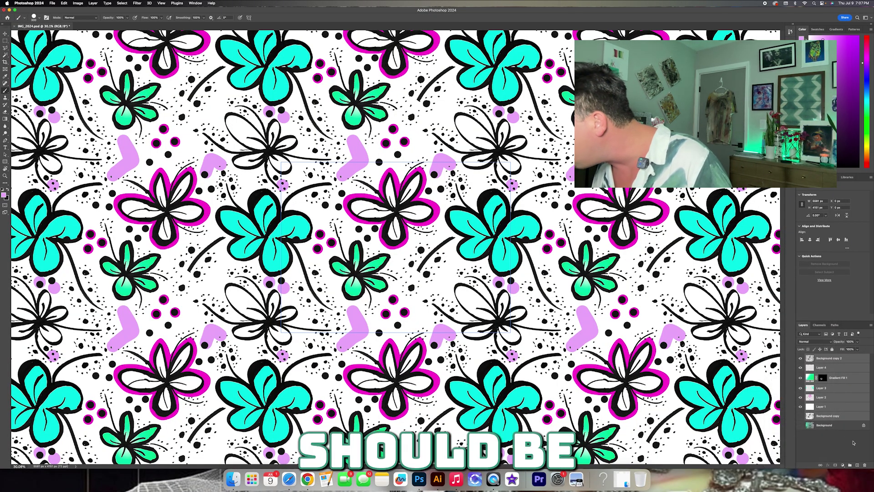
pyautogui.press('super+g')
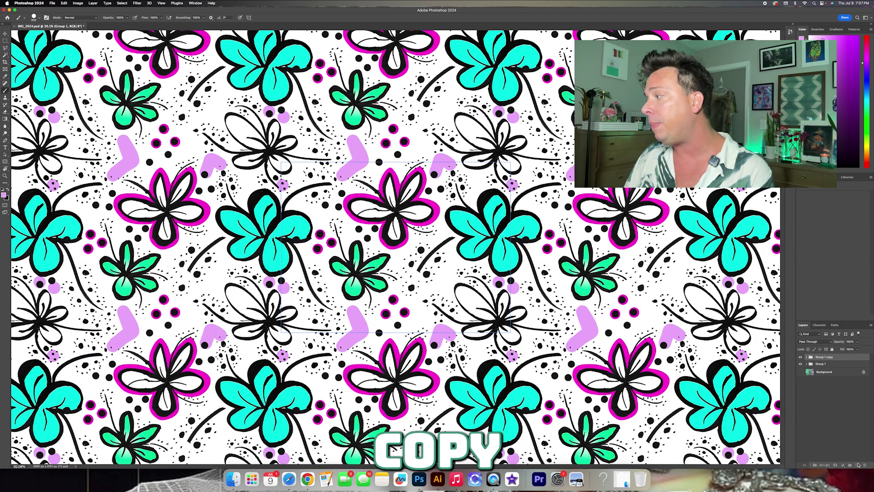
# Hide the original group and merge the duplicated group into a single layer
pyautogui.press('super+j')
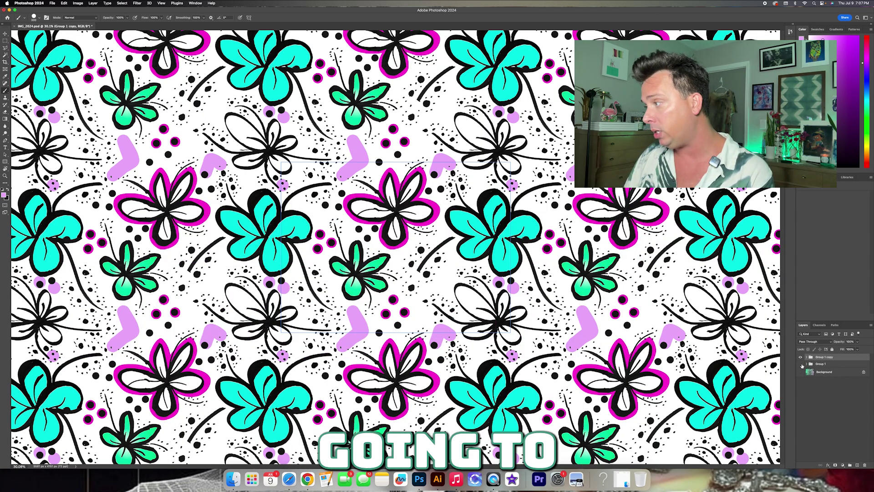
pyautogui.rightClick(826, 360)
pyautogui.click(827, 359)
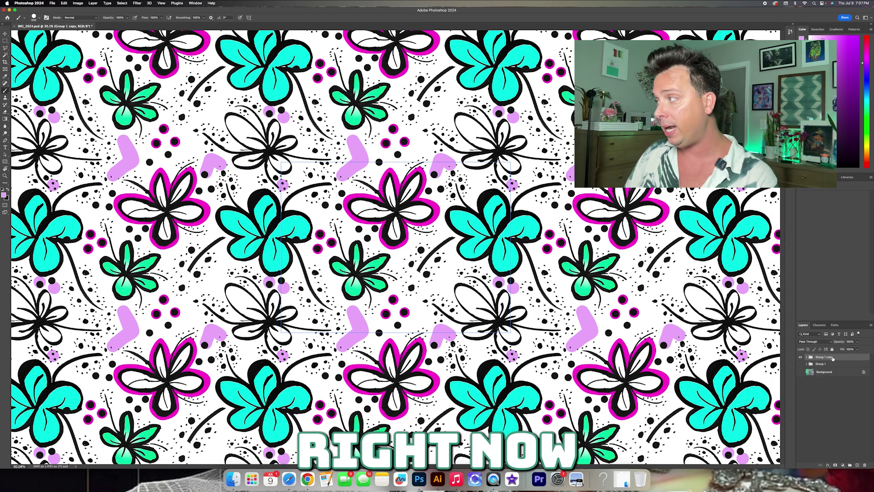
pyautogui.rightClick(828, 359)
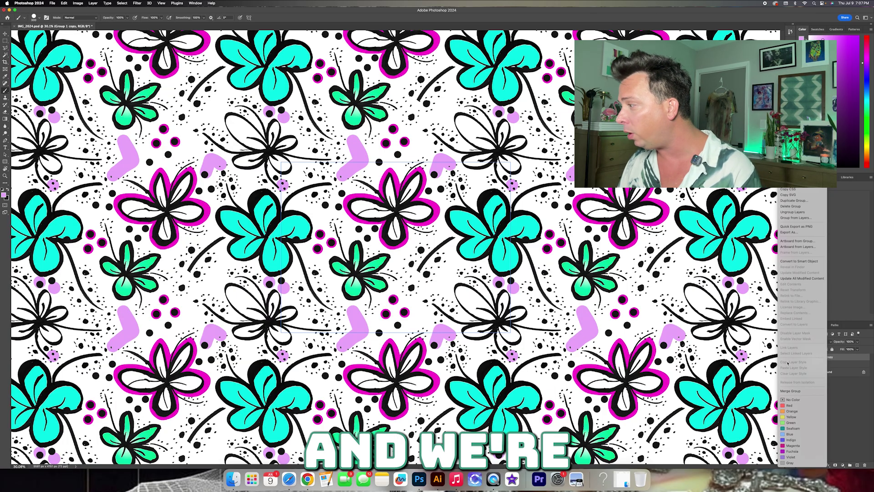
pyautogui.click(791, 391)
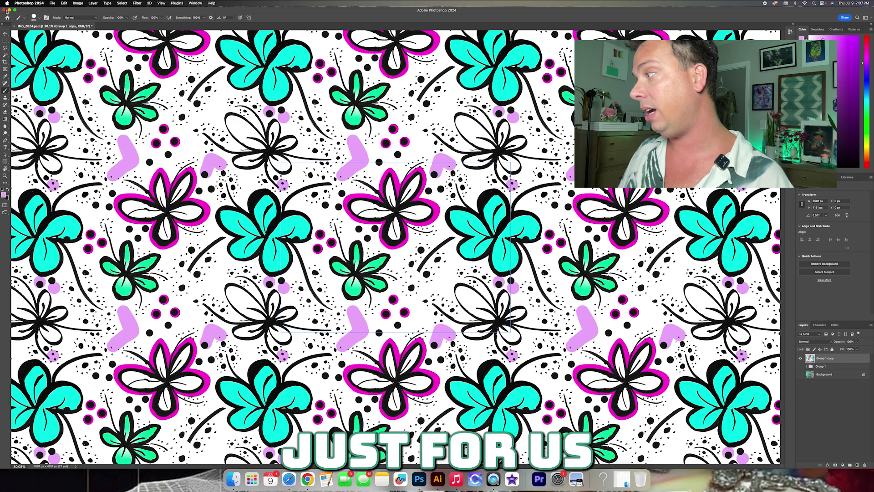
# Recolor the merged layer with Hue/Saturation, using Hue +180, Saturation +38 and Lightness 0
pyautogui.click(78, 4)
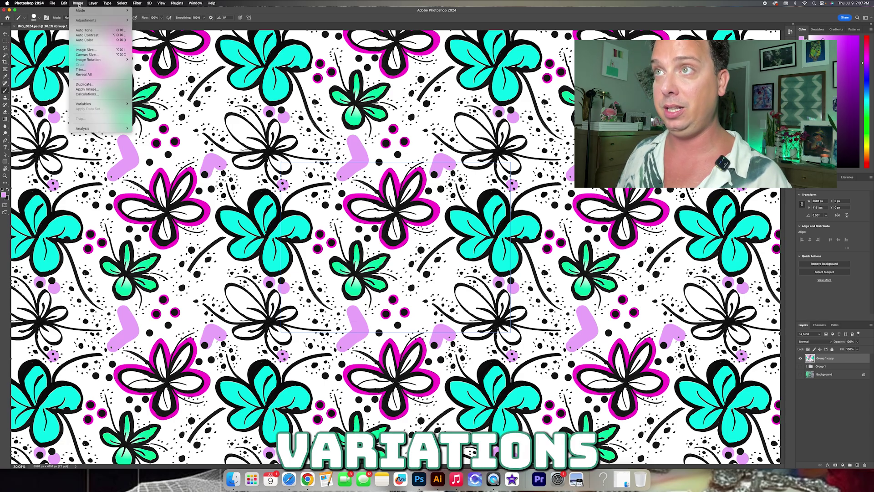
pyautogui.moveTo(85, 20)
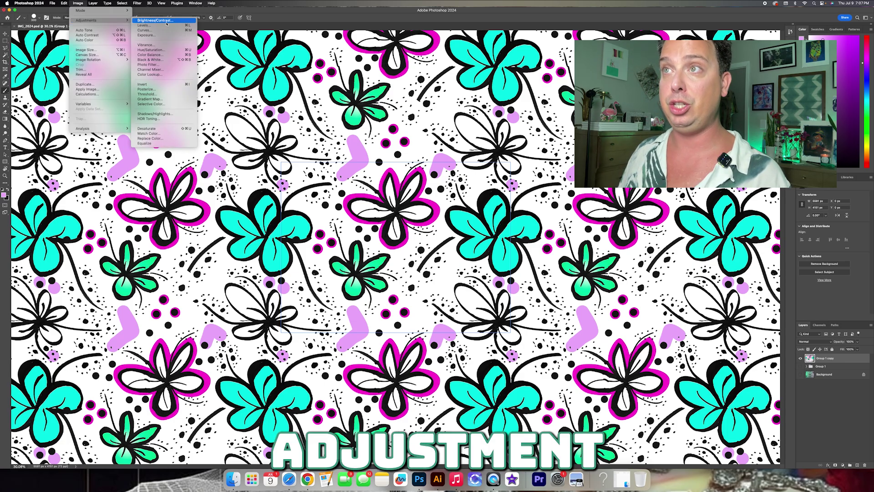
pyautogui.click(165, 50)
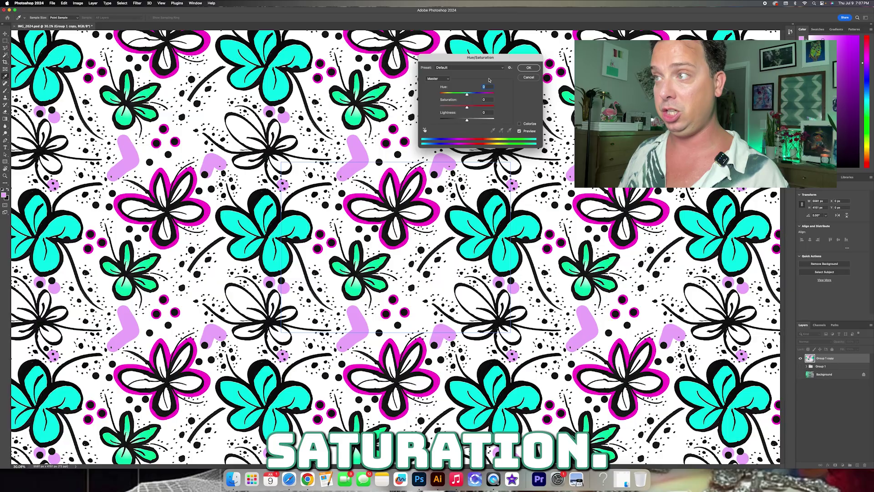
pyautogui.moveTo(471, 62); pyautogui.dragTo(509, 64)
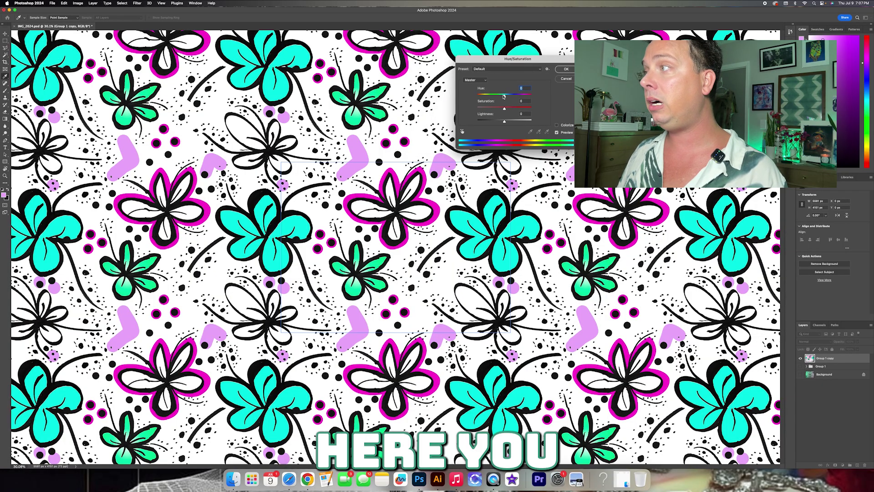
pyautogui.moveTo(505, 97); pyautogui.dragTo(533, 97)
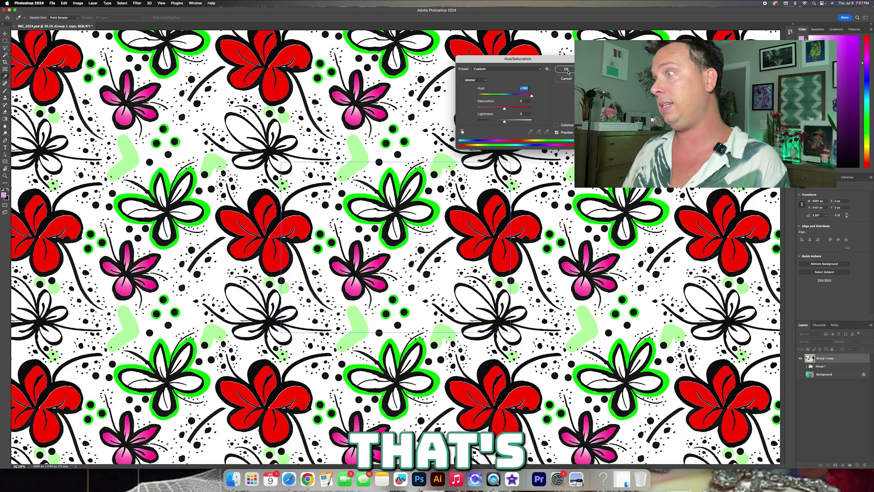
pyautogui.moveTo(504, 109)
pyautogui.mouseDown()
pyautogui.moveTo(495, 110)
pyautogui.moveTo(513, 109)
pyautogui.moveTo(513, 121)
pyautogui.moveTo(503, 122)
pyautogui.mouseUp()
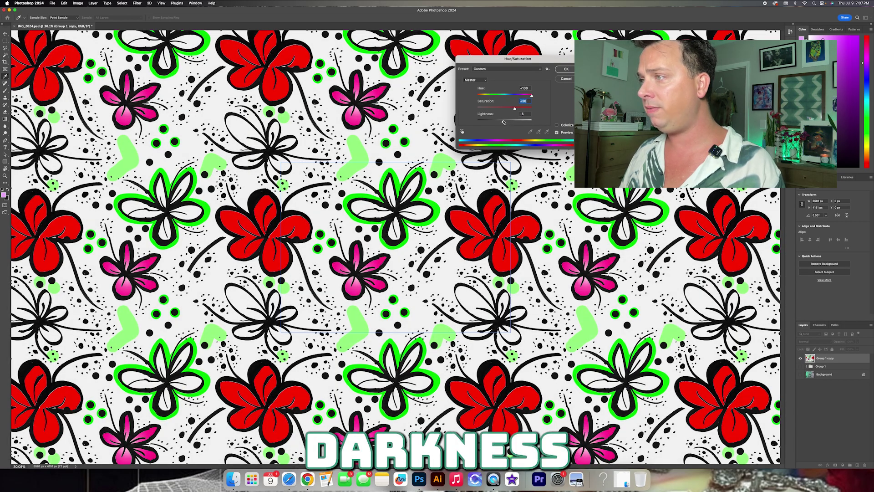
pyautogui.write('0')
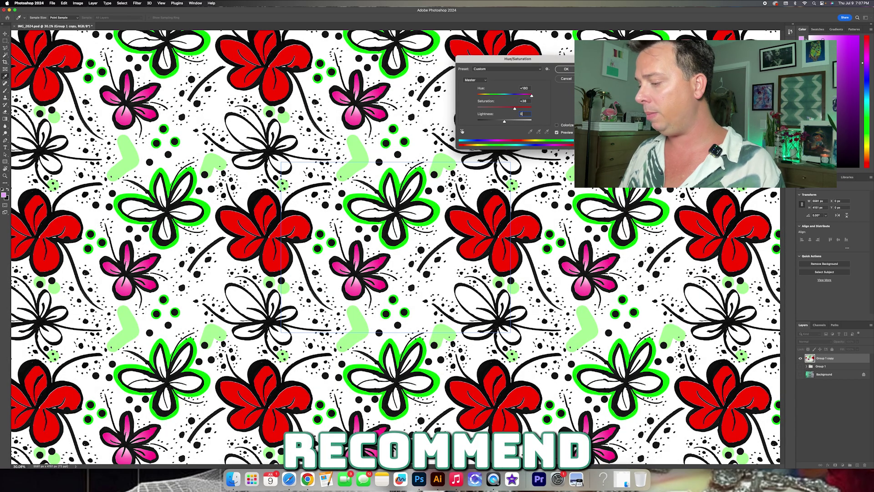
pyautogui.click(566, 70)
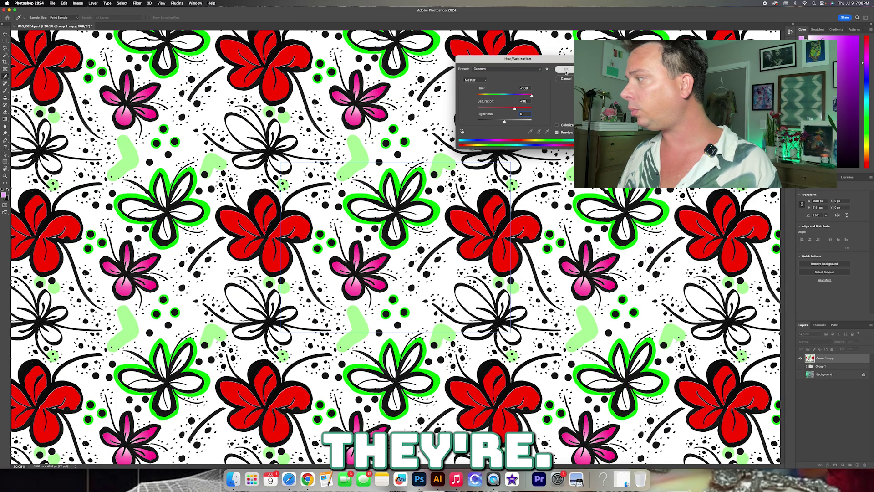
# Toggle the recolored layer's visibility to compare the new colorway with the original one
pyautogui.click(800, 359)
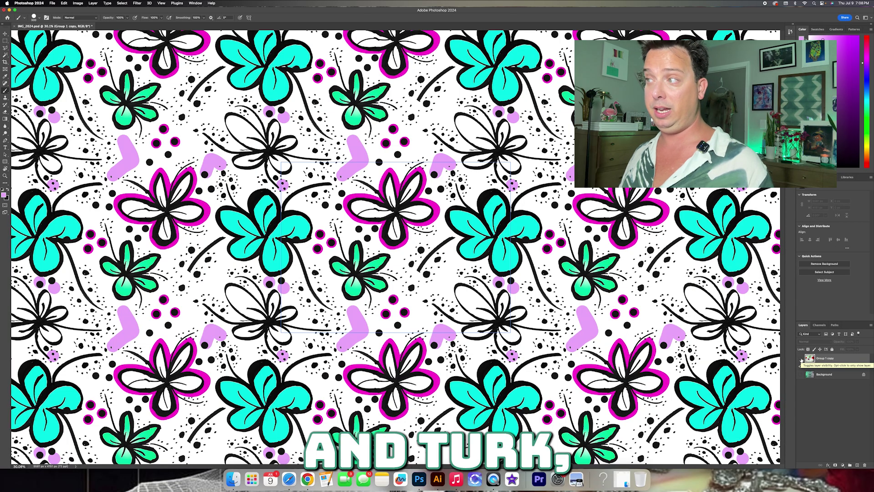
pyautogui.click(801, 358)
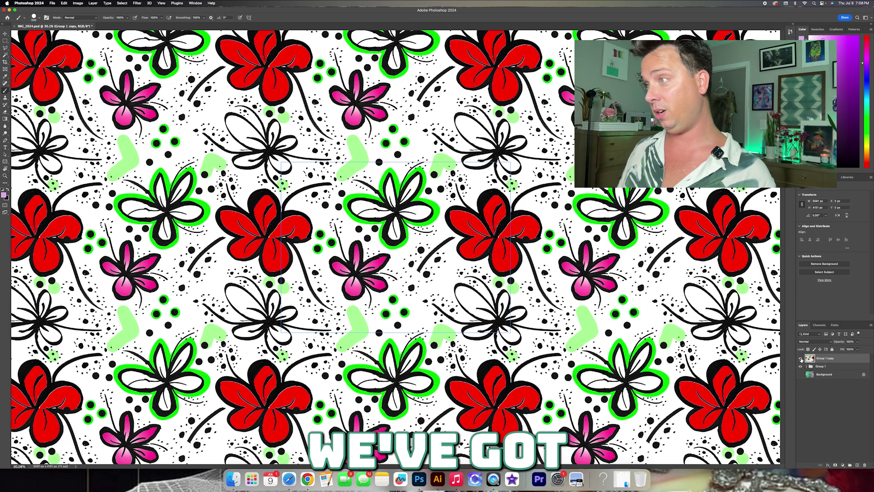
pyautogui.click(801, 359)
pyautogui.click(801, 358)
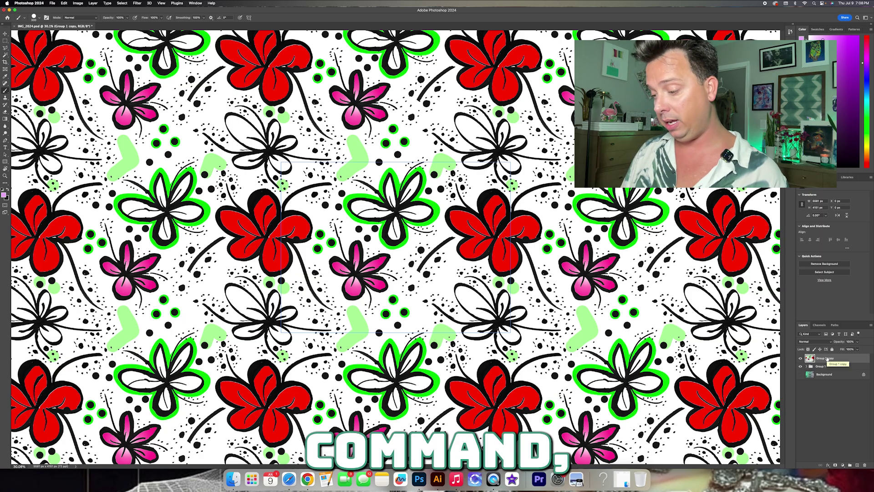
# Duplicate the recolored pattern layer and apply a filter that gives the copy a fine, grayish surface texture
pyautogui.moveTo(827, 359)
pyautogui.mouseDown()
pyautogui.moveTo(862, 465)
pyautogui.moveTo(837, 361)
pyautogui.mouseUp()
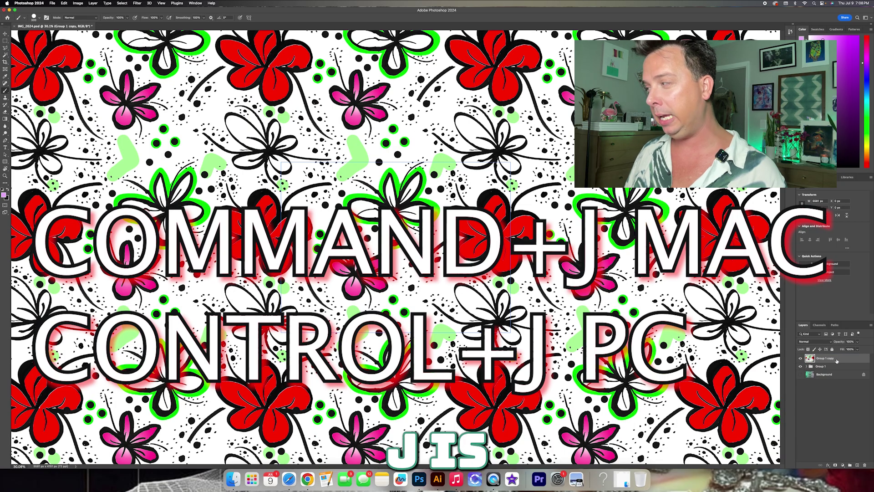
pyautogui.press('super+j')
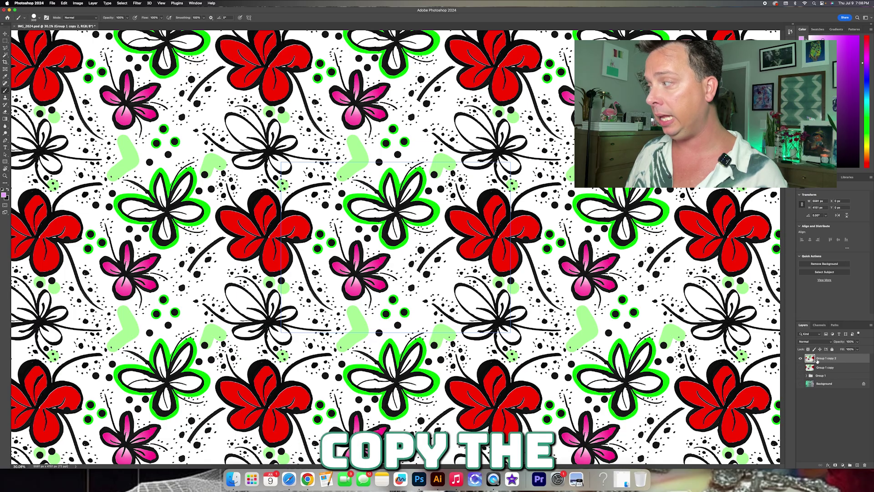
pyautogui.click(137, 4)
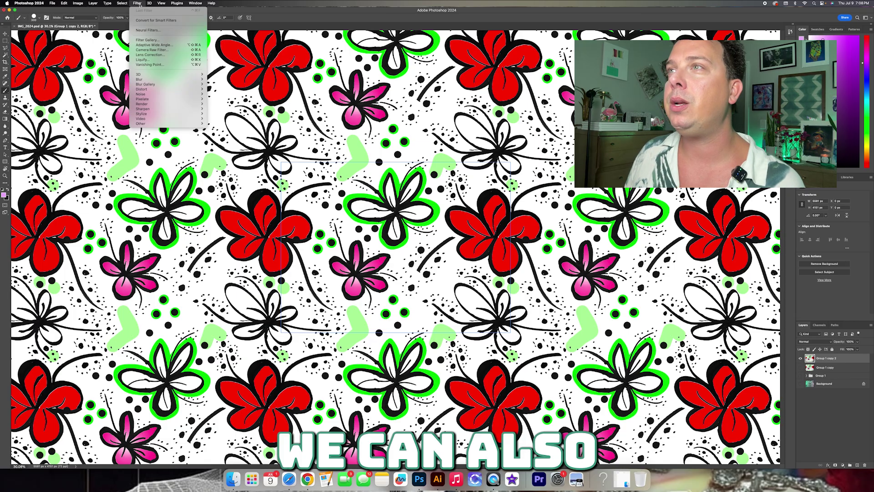
pyautogui.moveTo(141, 91)
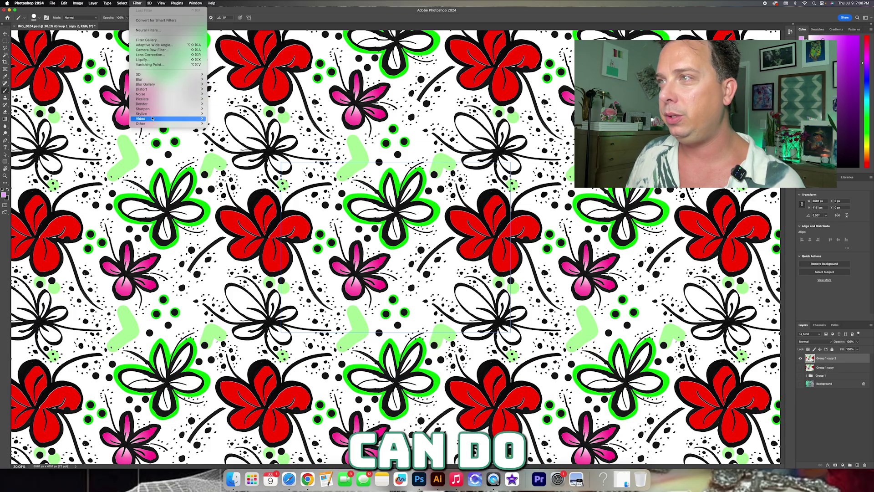
pyautogui.click(220, 133)
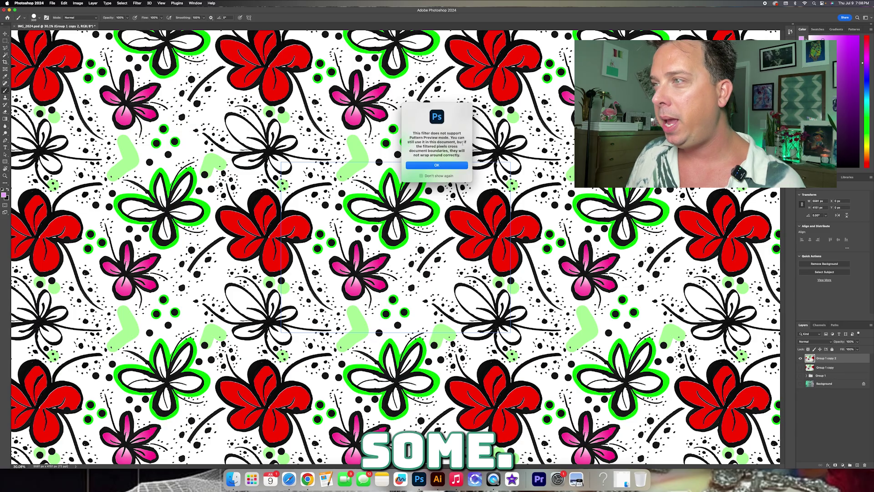
pyautogui.click(447, 166)
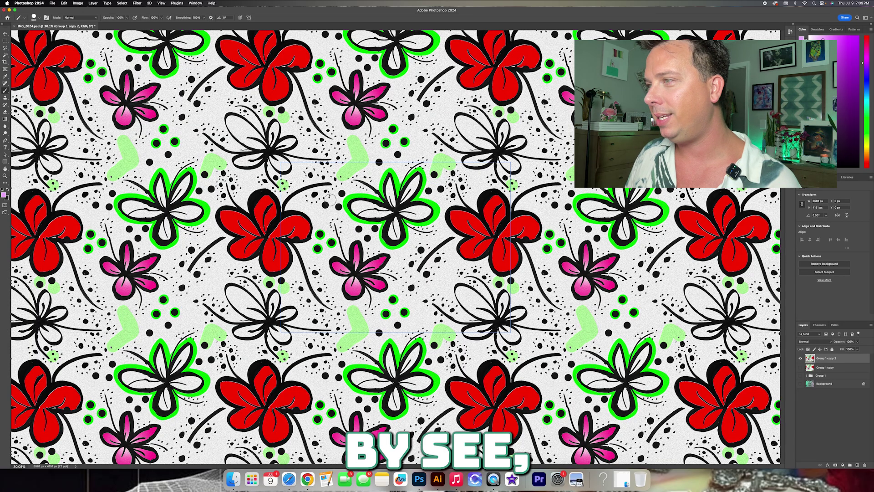